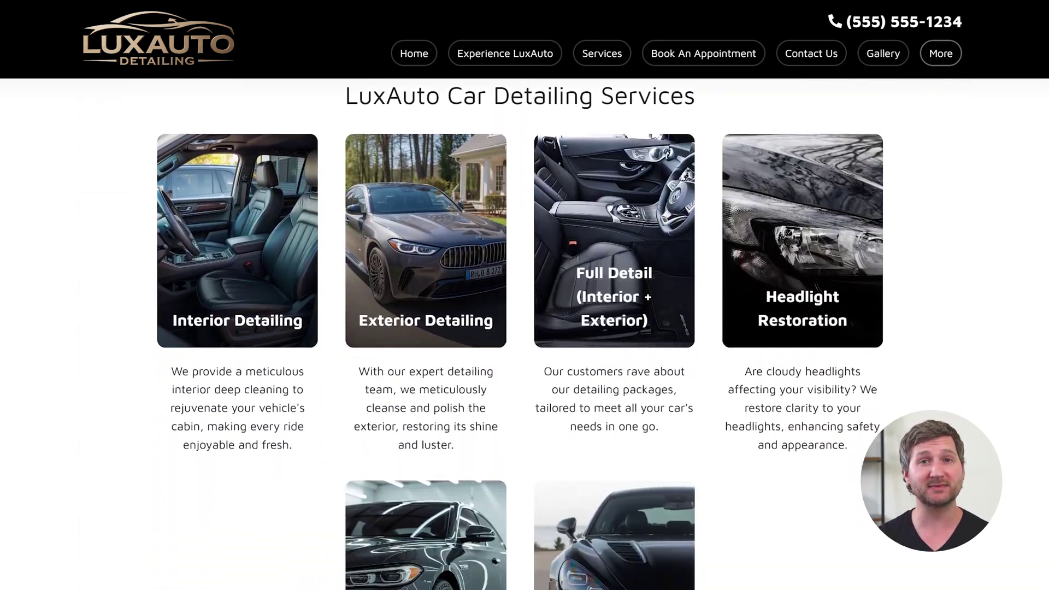
# Step: Scroll to the booking form and fill in the customer's last name and e-mail address
pyautogui.scroll(-20, 525, 333)
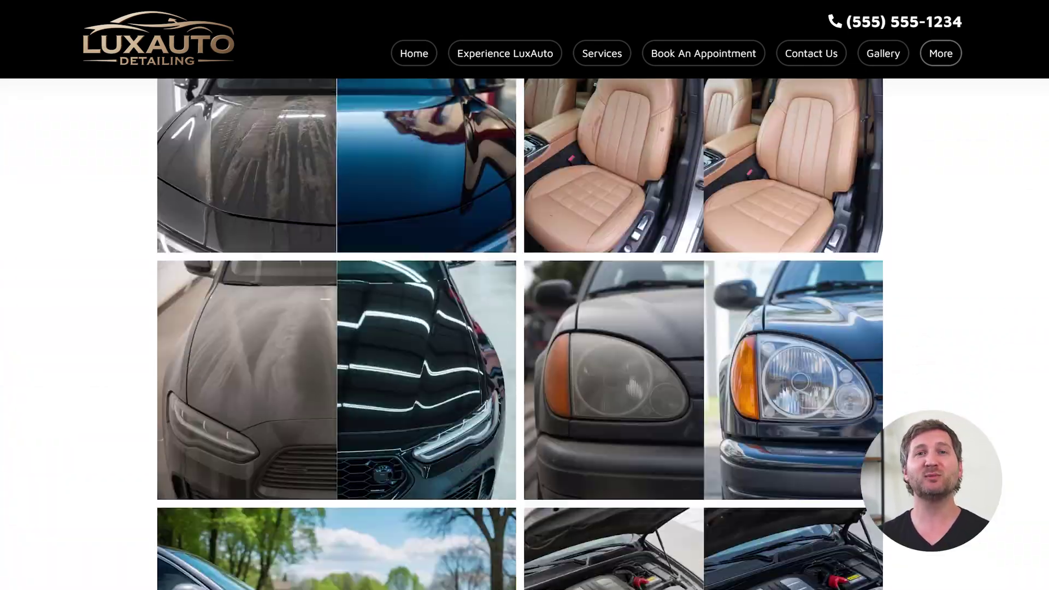
pyautogui.scroll(-18, 524, 334)
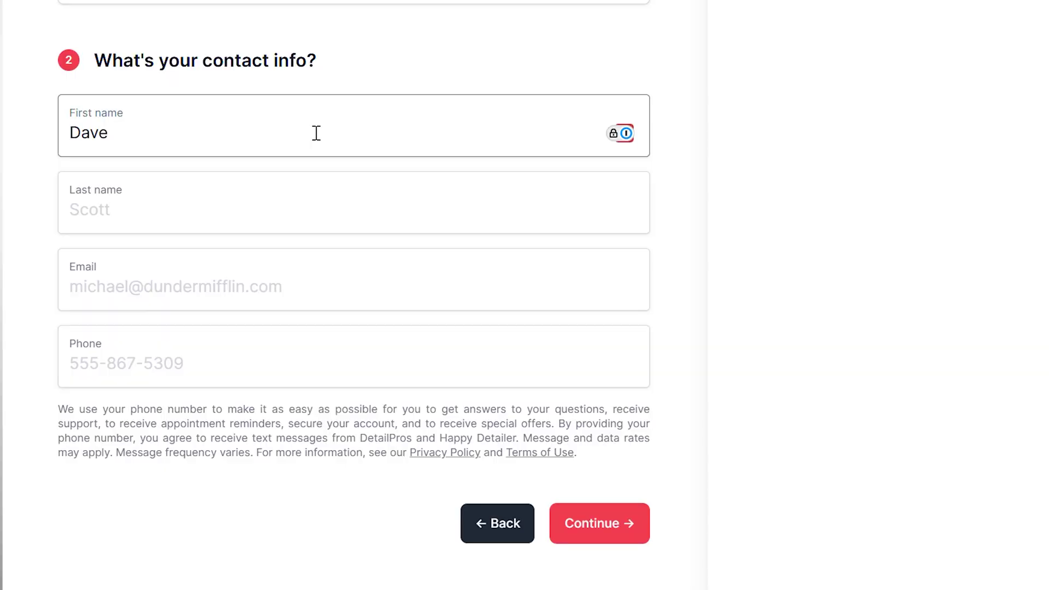
pyautogui.press('Tab')
pyautogui.write('Evans')
pyautogui.press('Tab')
pyautogui.press('Tab')
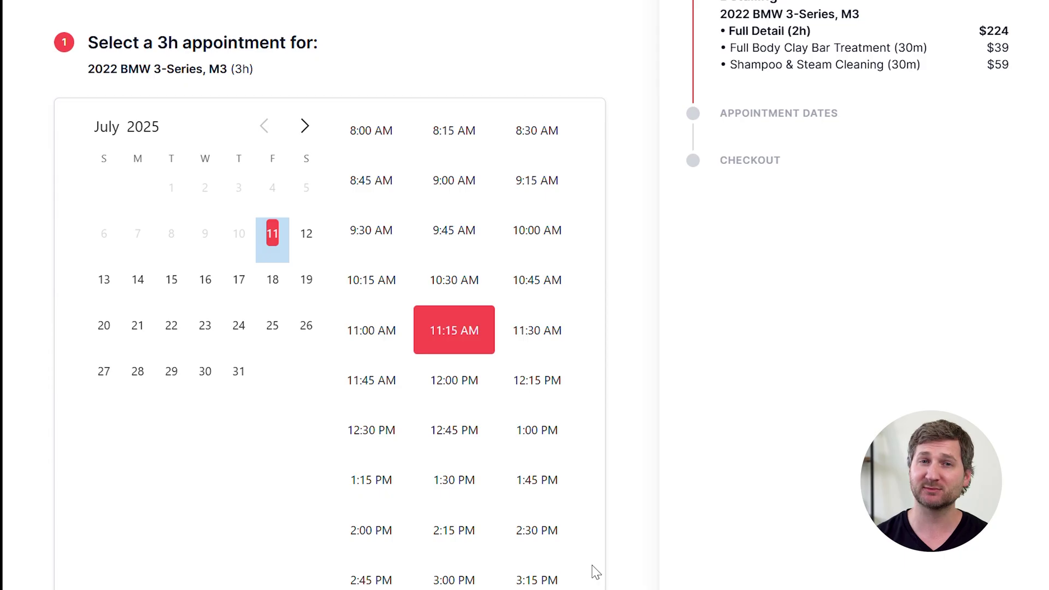
# Step: Pick the 2:30 PM appointment slot, then enter 'LuxAuto Detailing' as the business name
pyautogui.click(538, 530)
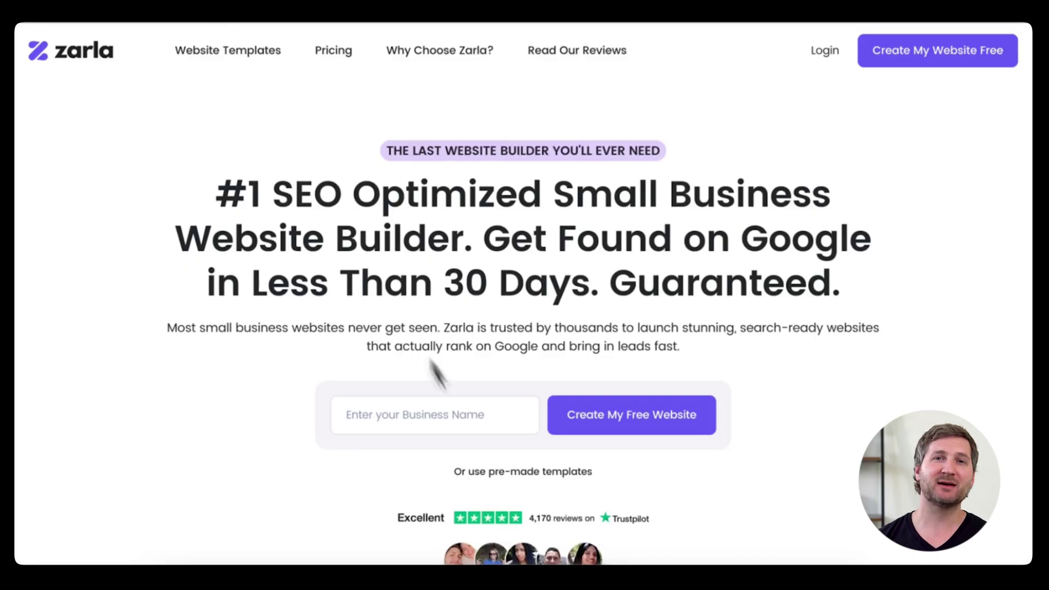
pyautogui.click(467, 423)
pyautogui.write('Lu')
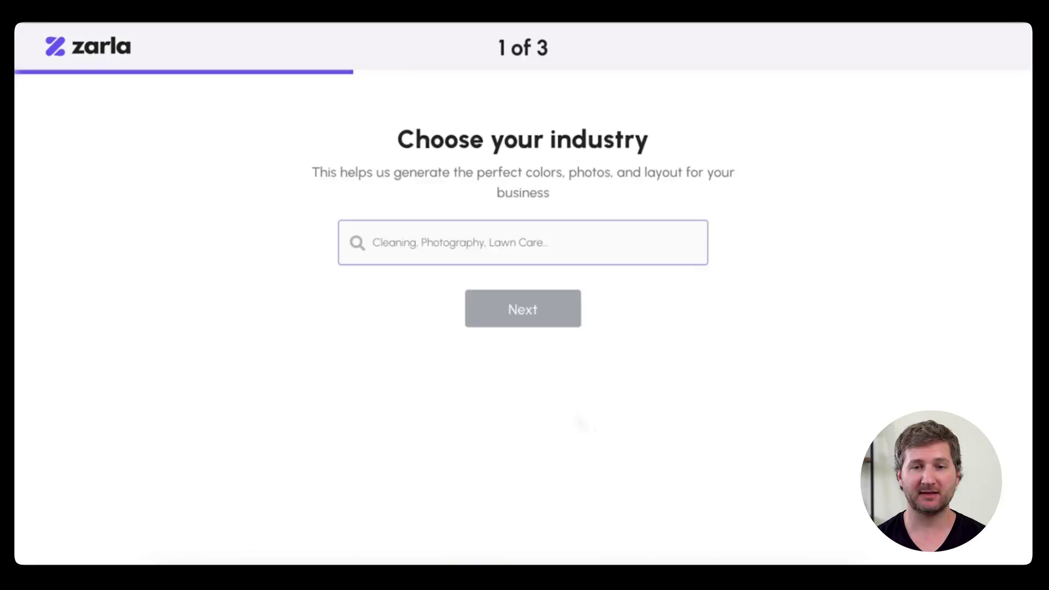
# Step: Select Car Detailing as the site's industry
pyautogui.write('Car det')
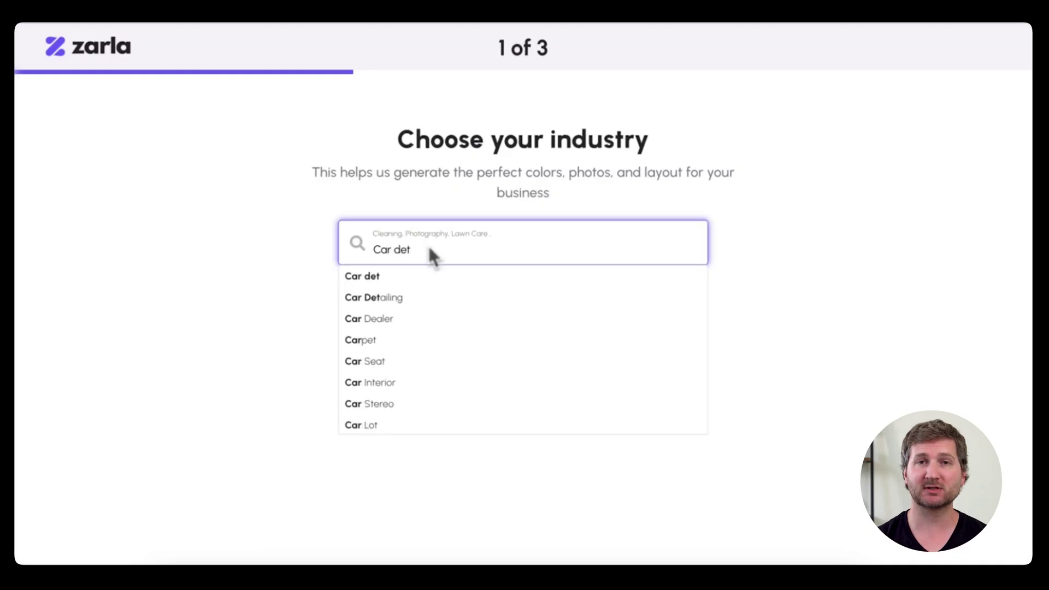
pyautogui.click(418, 298)
pyautogui.click(525, 308)
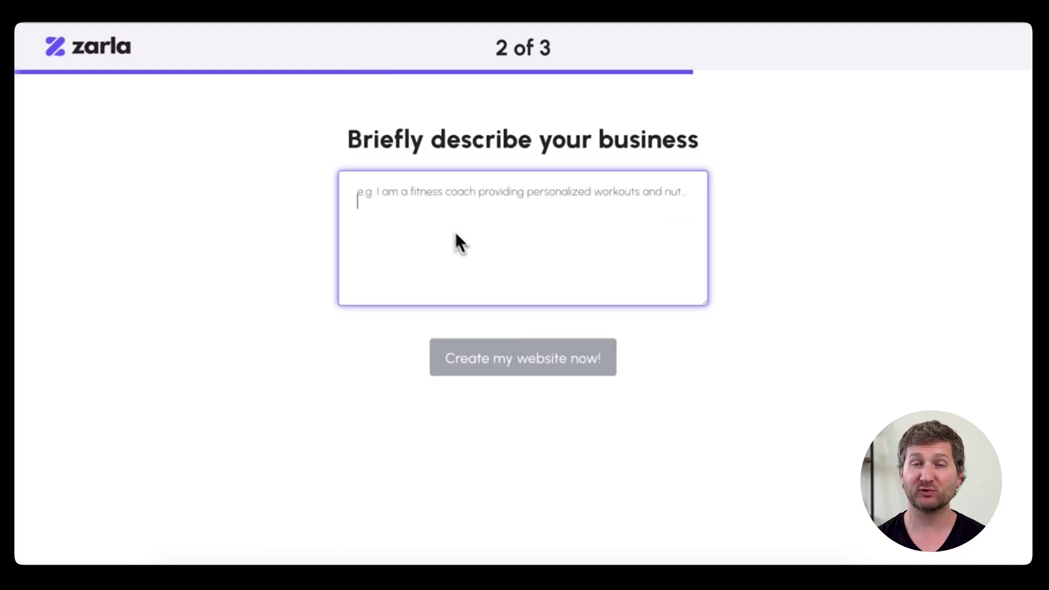
# Step: Write the description of LuxAuto's premium California auto detailing services and generate the site
pyautogui.write('LuxAuto Detailing delivers premium, professional auto detailing services across California. F')
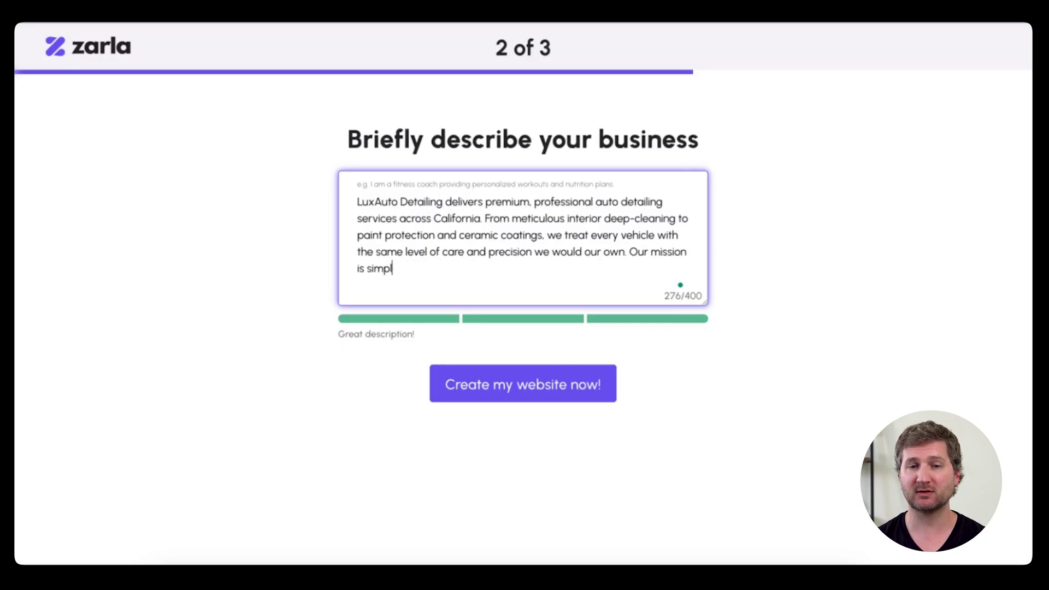
pyautogui.press('BackSpace')
pyautogui.press('BackSpace')
pyautogui.write('ime.')
pyautogui.click(490, 389)
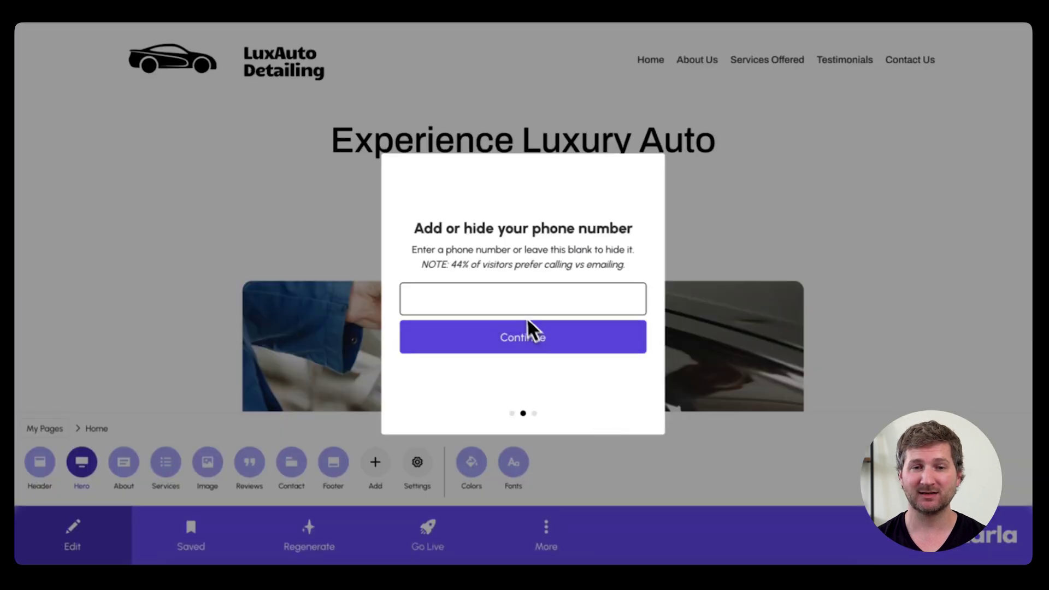
# Step: Add the business phone number to the site and keep editing instead of publishing
pyautogui.write('(555) 555-1234')
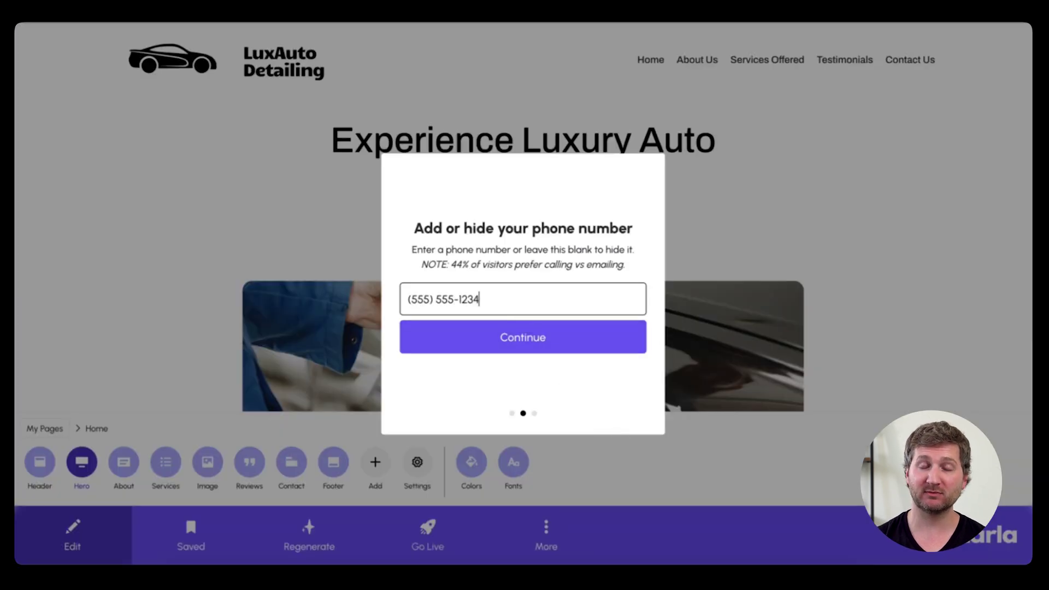
pyautogui.click(546, 343)
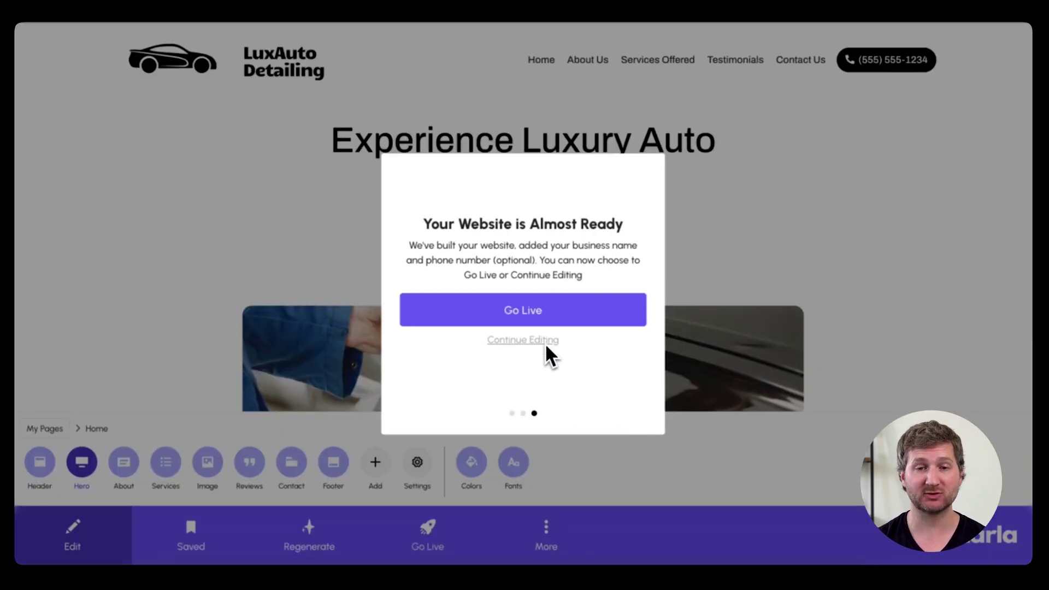
pyautogui.click(538, 340)
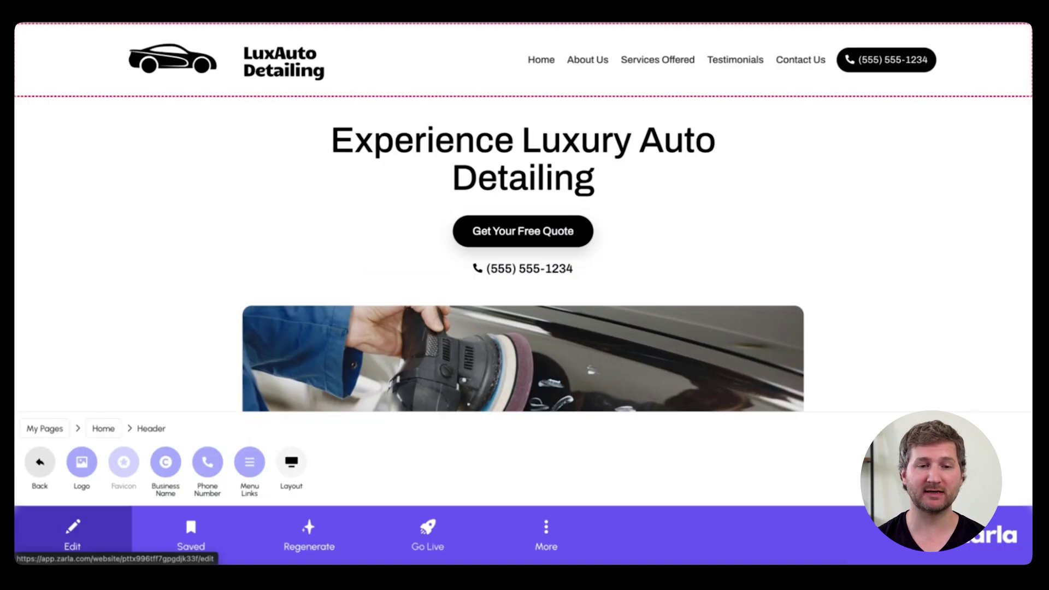
# Step: Replace the header's car icon with the uploaded LuxAuto logo PNG, cropped to include the whole logo
pyautogui.click(80, 464)
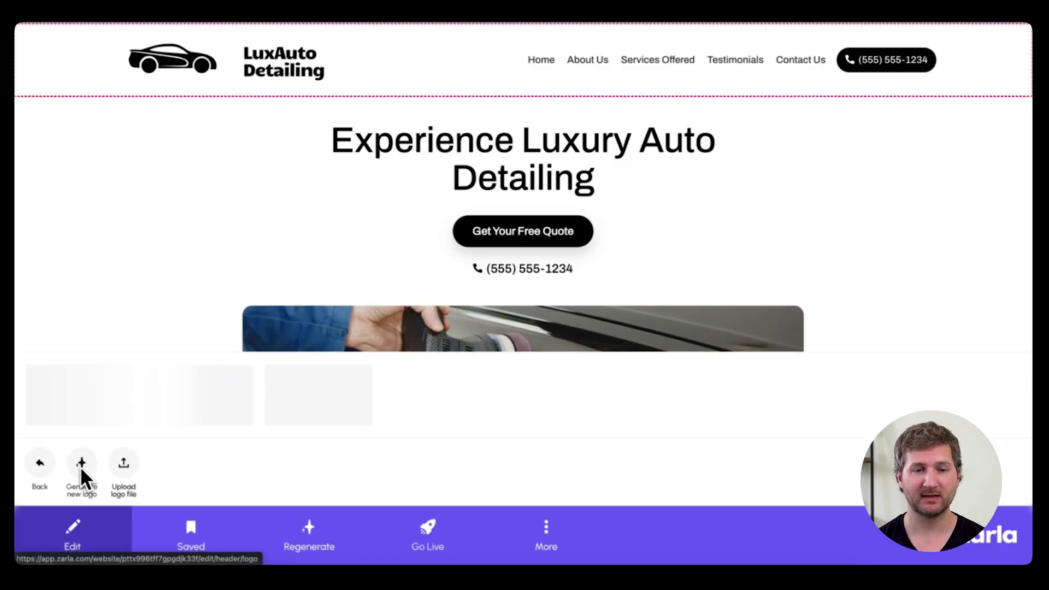
pyautogui.click(126, 462)
pyautogui.click(312, 411)
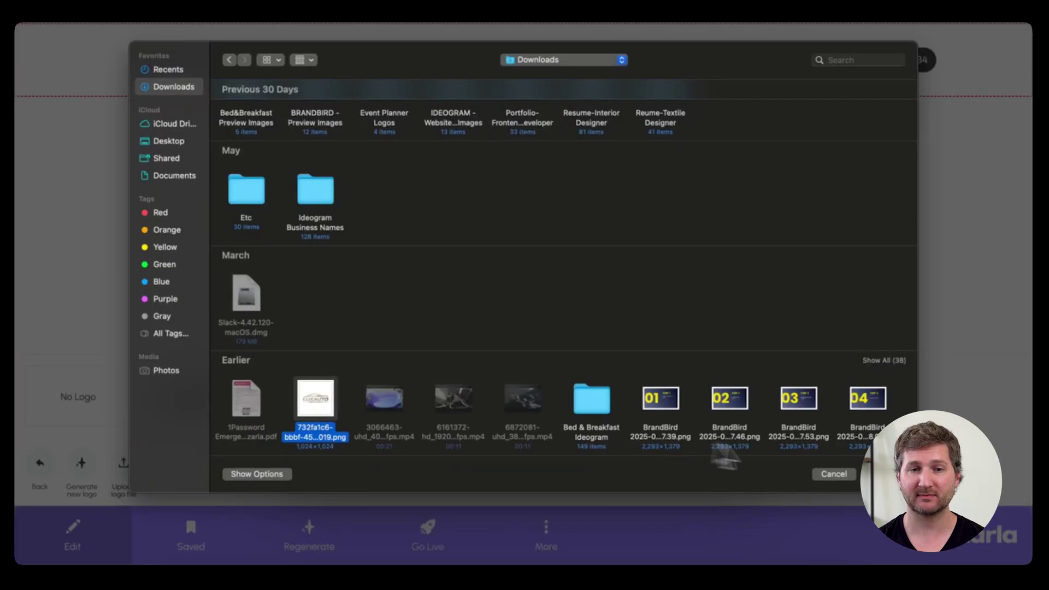
pyautogui.press('Return')
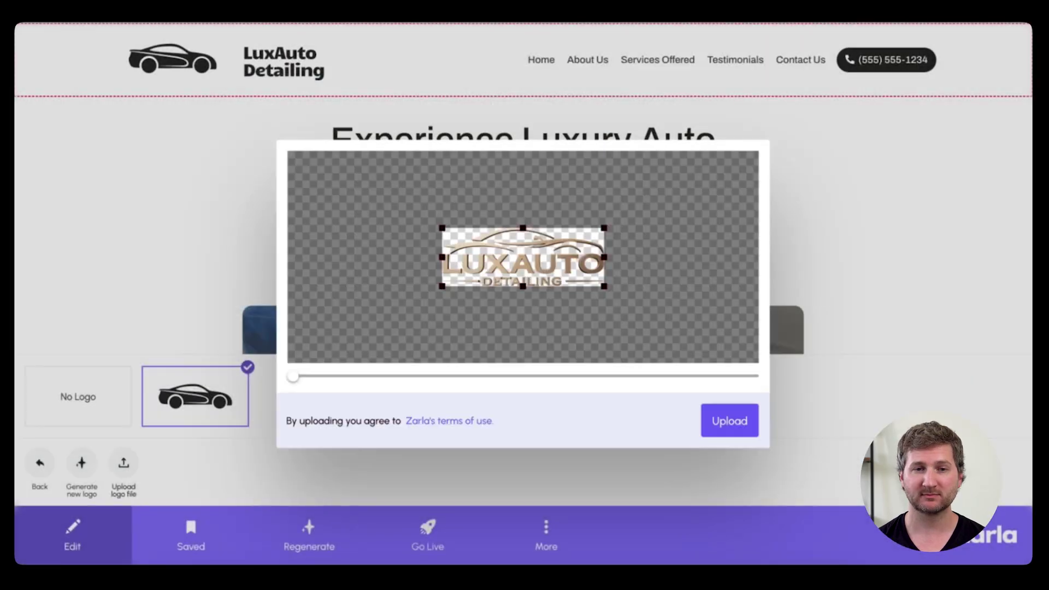
pyautogui.moveTo(537, 291); pyautogui.dragTo(439, 294)
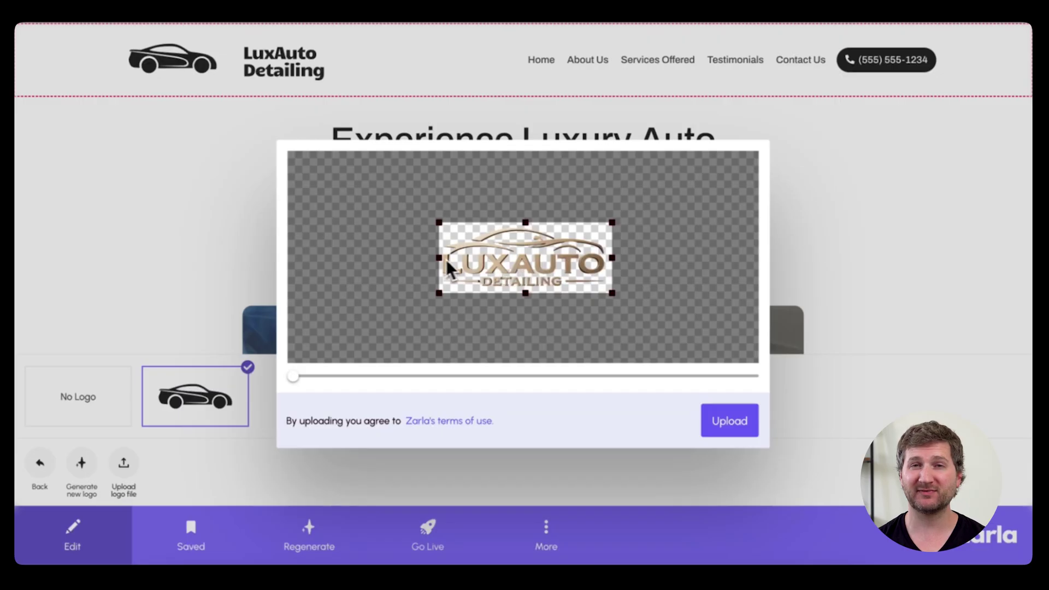
pyautogui.click(716, 415)
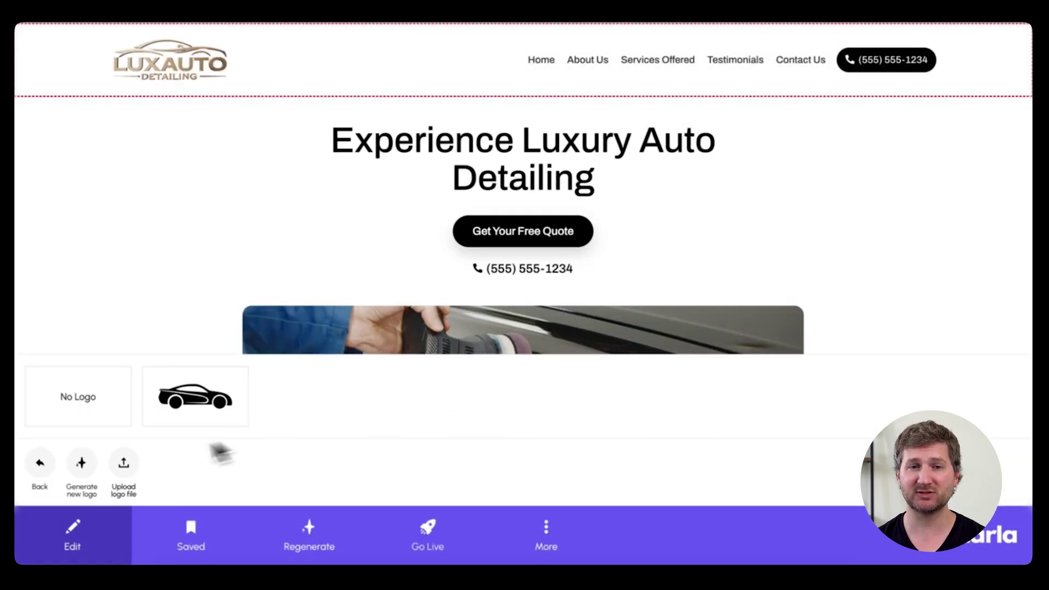
pyautogui.click(40, 463)
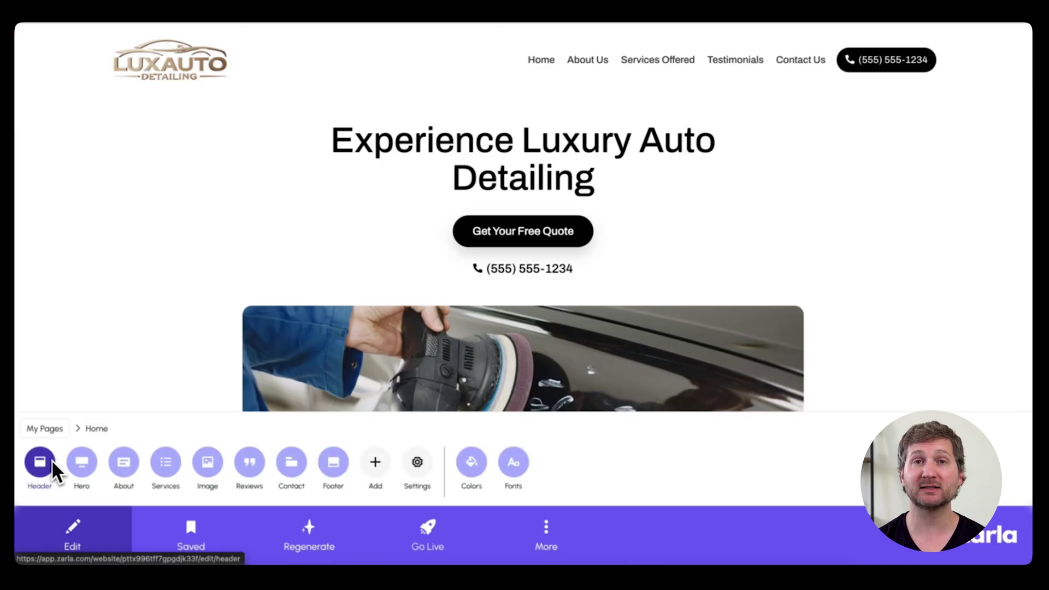
# Step: Apply the Reddish Swamp colour scheme after previewing White Woodsmoke
pyautogui.click(469, 464)
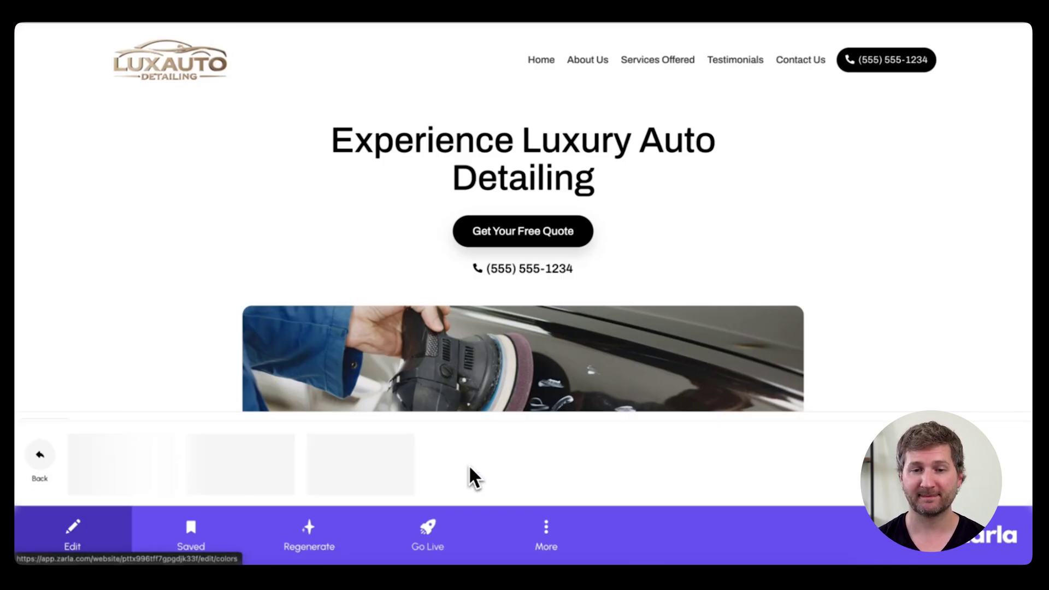
pyautogui.click(469, 465)
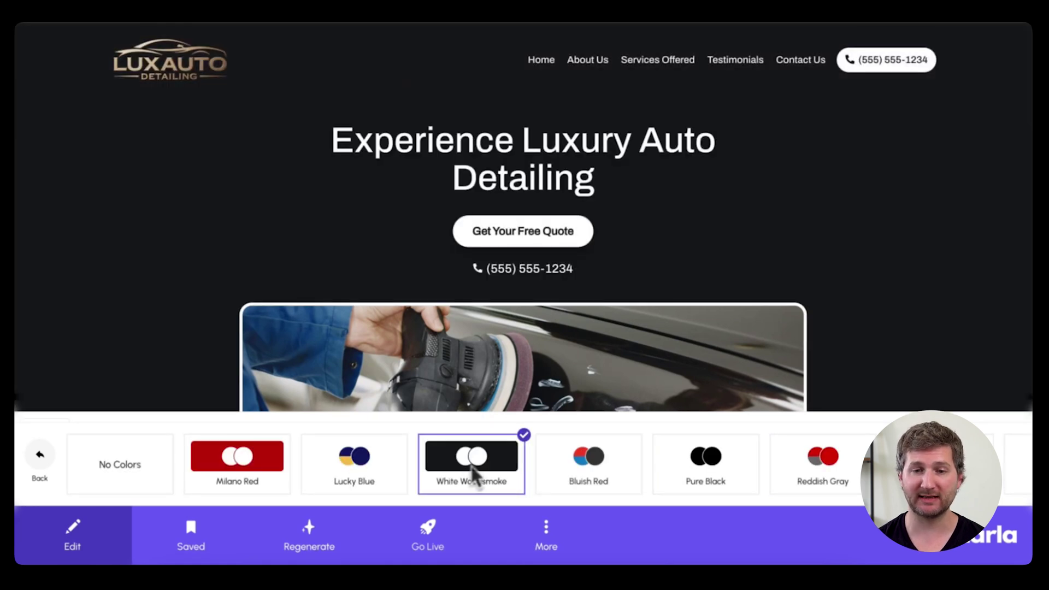
pyautogui.hscroll(4, 470, 465)
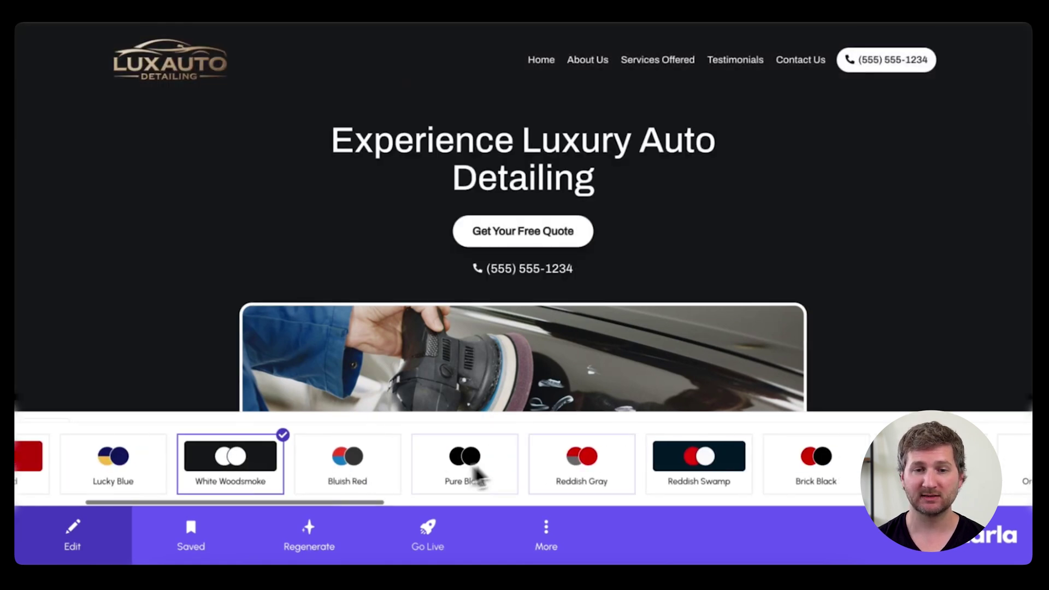
pyautogui.click(686, 458)
pyautogui.hscroll(-4, 607, 475)
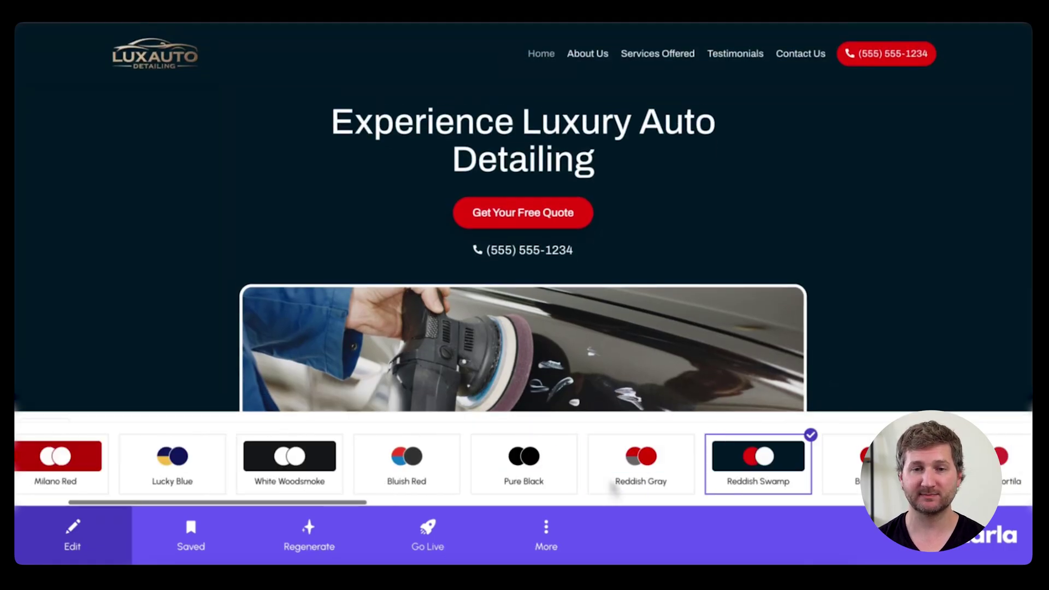
pyautogui.click(41, 458)
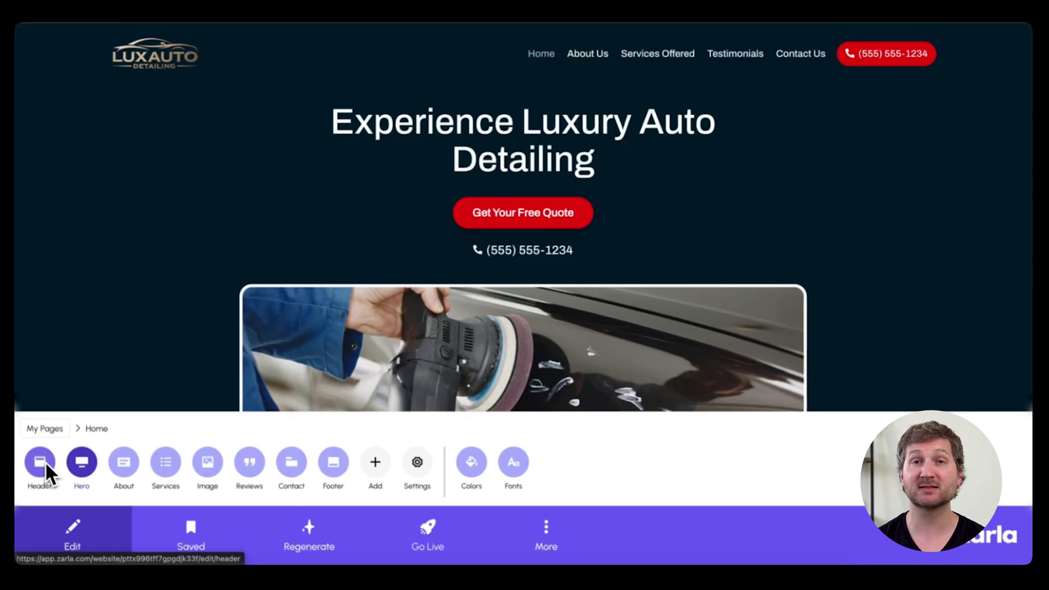
# Step: Set the site font to Maven Pro after previewing Ubuntu and Lato
pyautogui.click(513, 465)
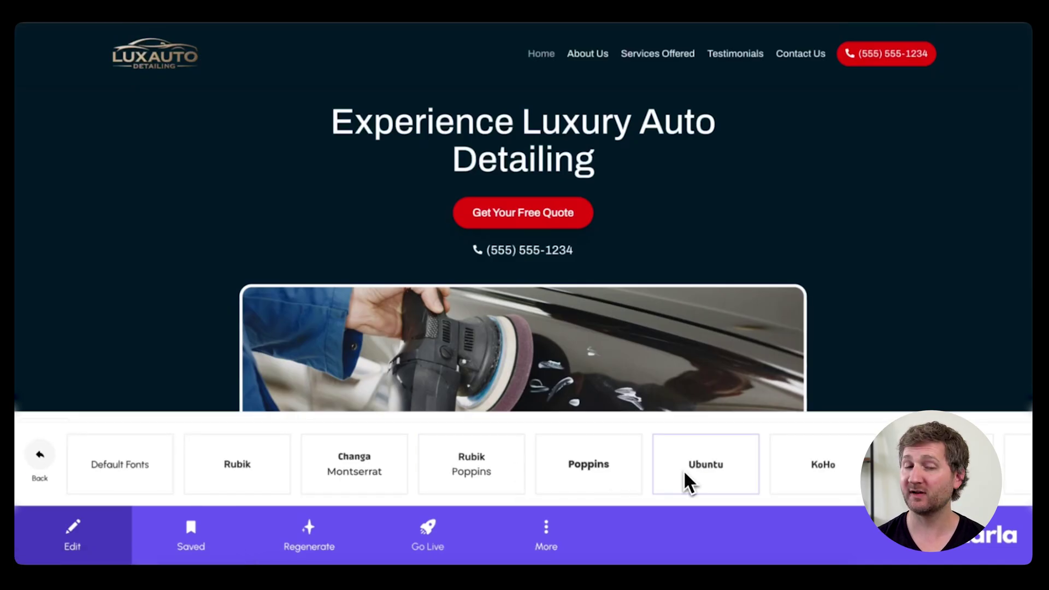
pyautogui.click(685, 473)
pyautogui.hscroll(5, 687, 476)
pyautogui.click(687, 480)
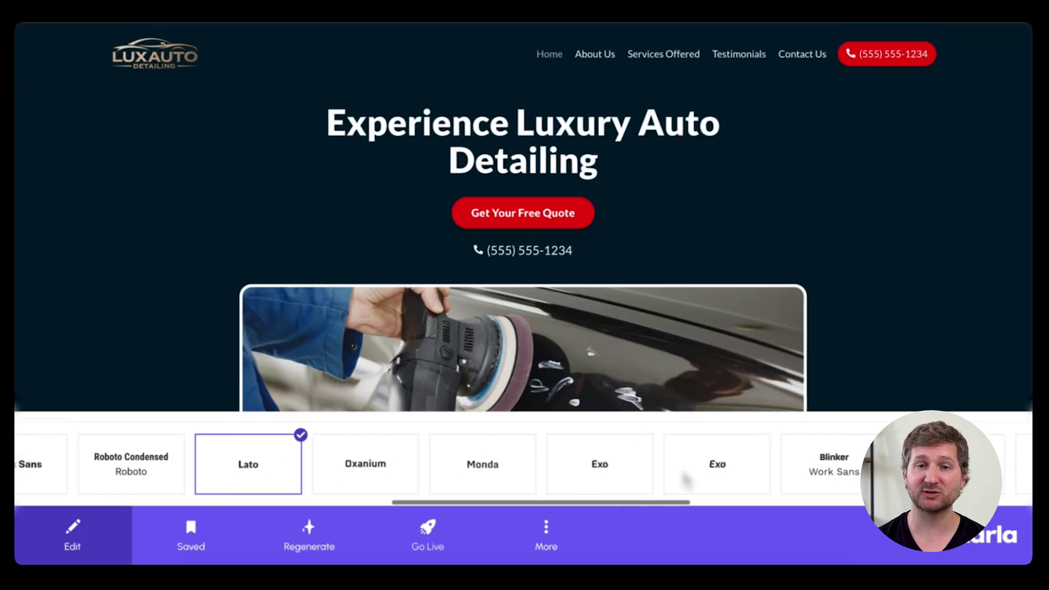
pyautogui.hscroll(6, 686, 480)
pyautogui.click(687, 482)
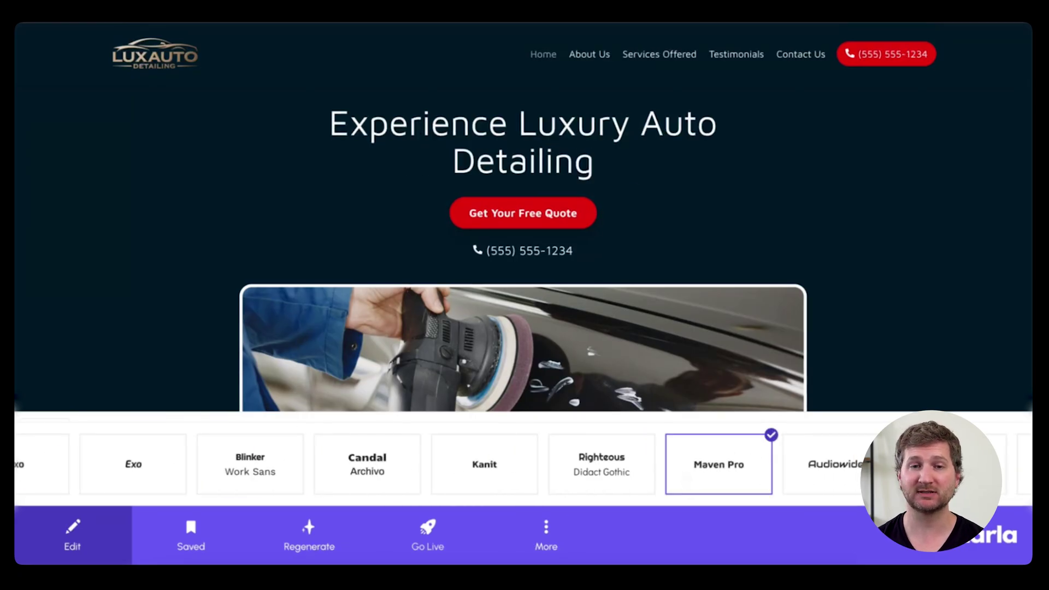
pyautogui.scroll(-10, 855, 399)
pyautogui.scroll(10, 855, 383)
pyautogui.hscroll(-10, 408, 476)
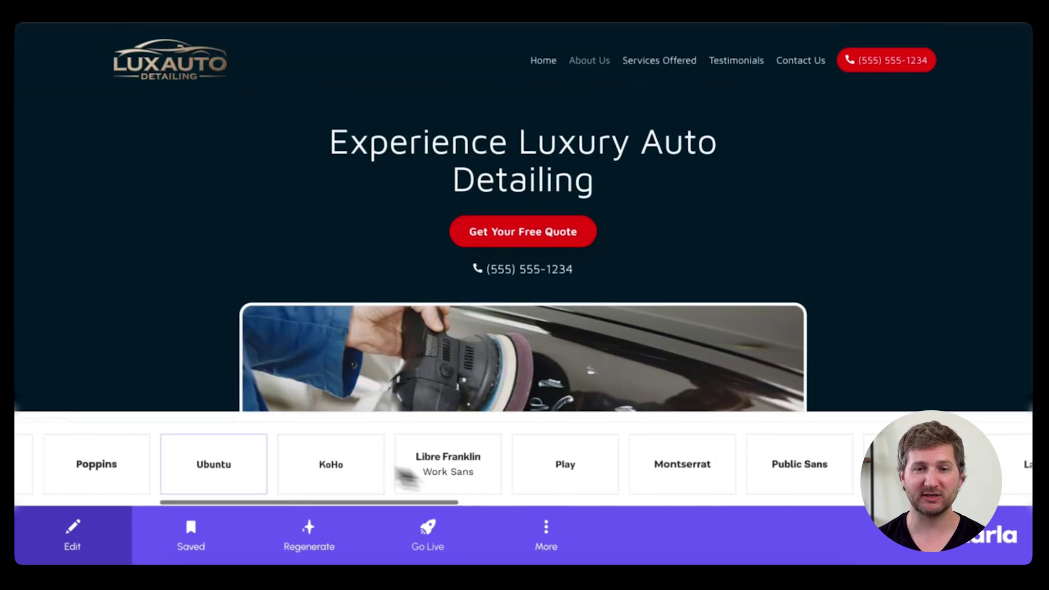
pyautogui.hscroll(-5, 407, 477)
pyautogui.click(38, 458)
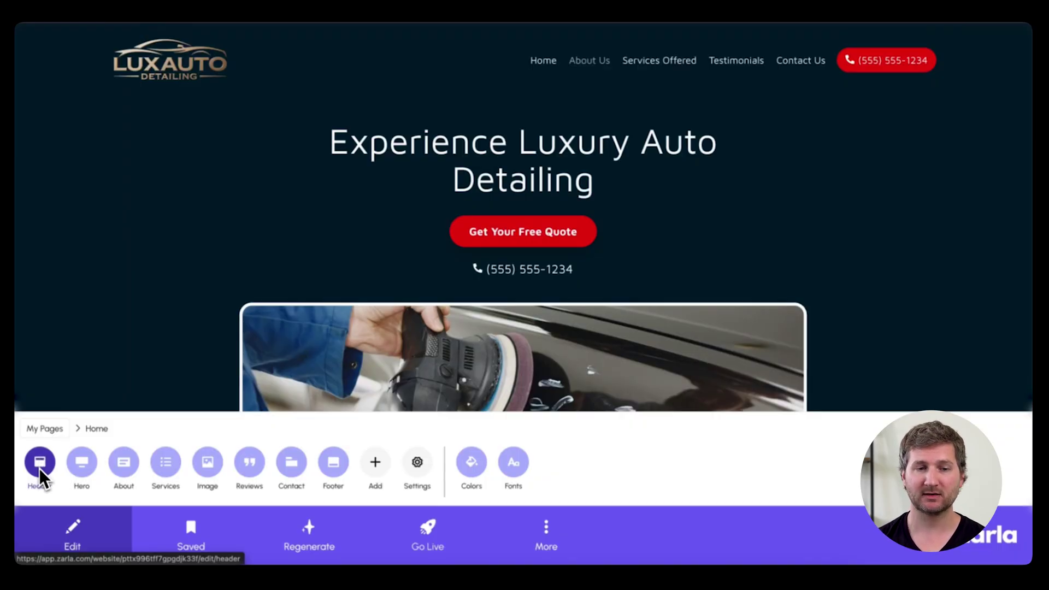
pyautogui.click(39, 467)
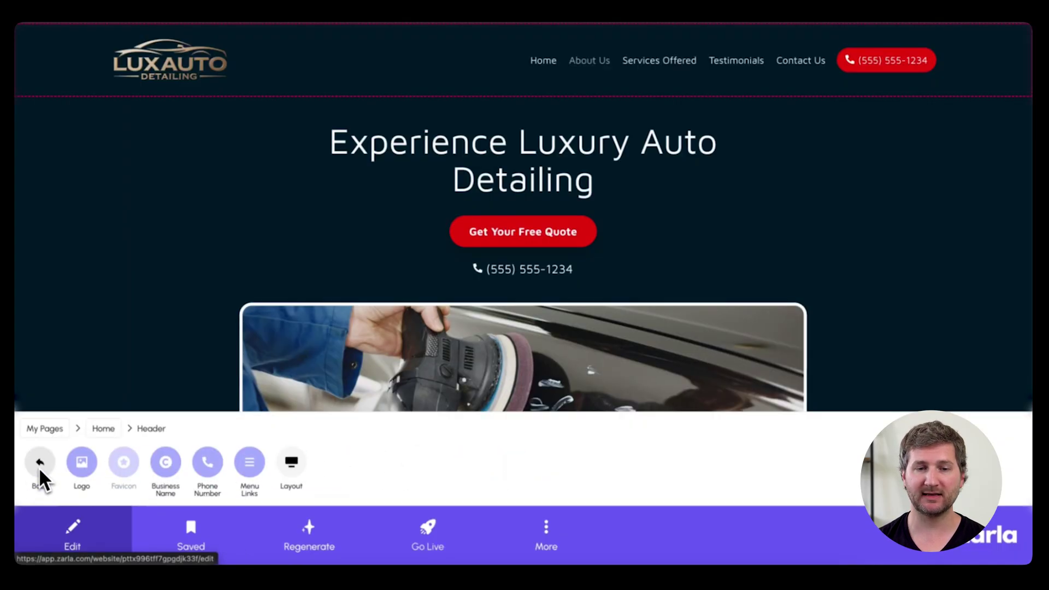
# Step: Give the header the Outline Buttons layout after previewing the other header layouts
pyautogui.click(300, 464)
pyautogui.click(269, 451)
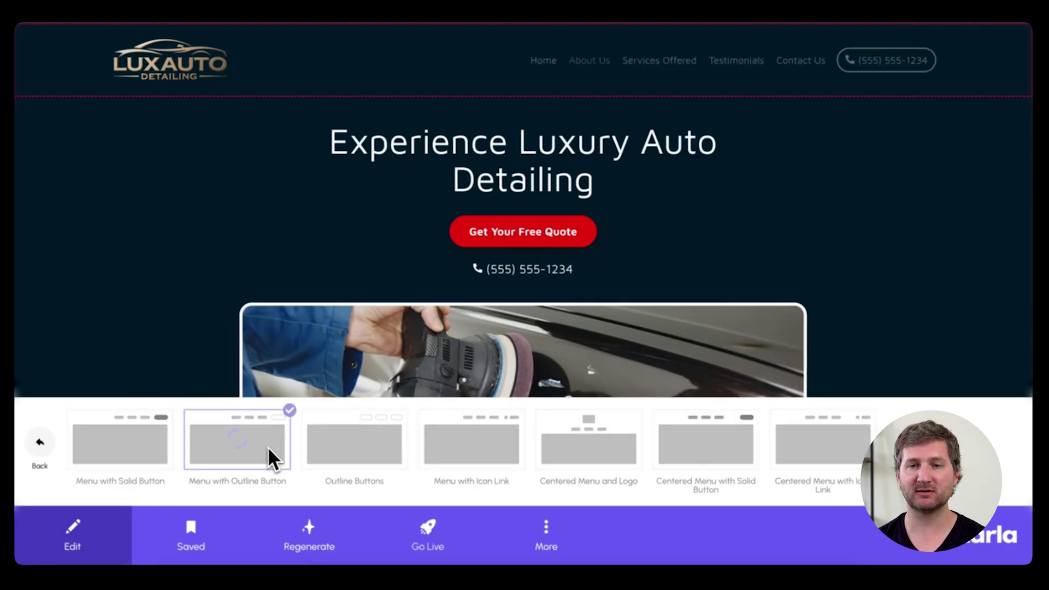
pyautogui.click(359, 444)
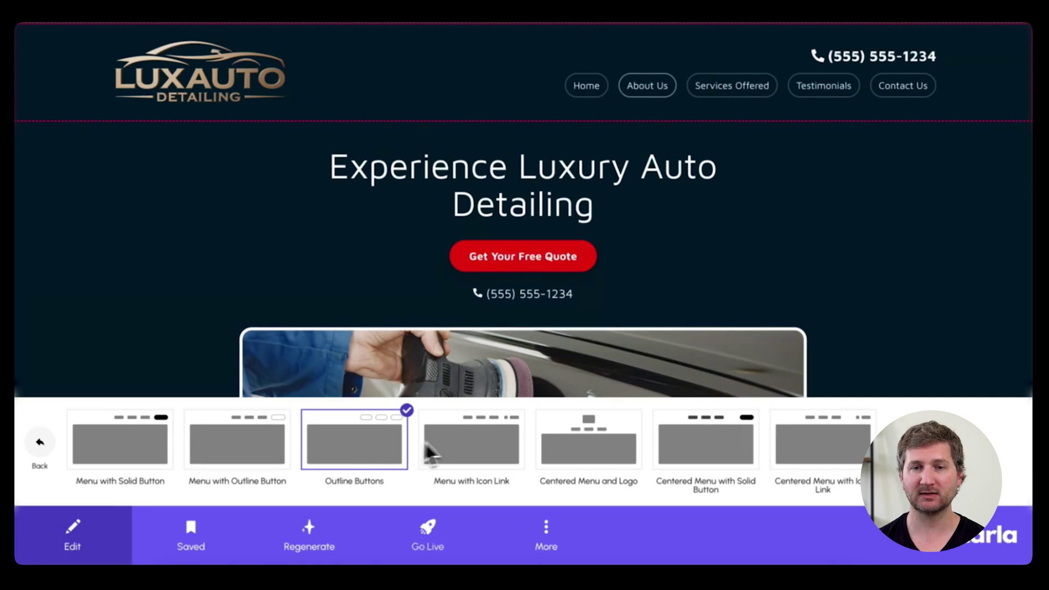
pyautogui.click(455, 443)
pyautogui.click(386, 448)
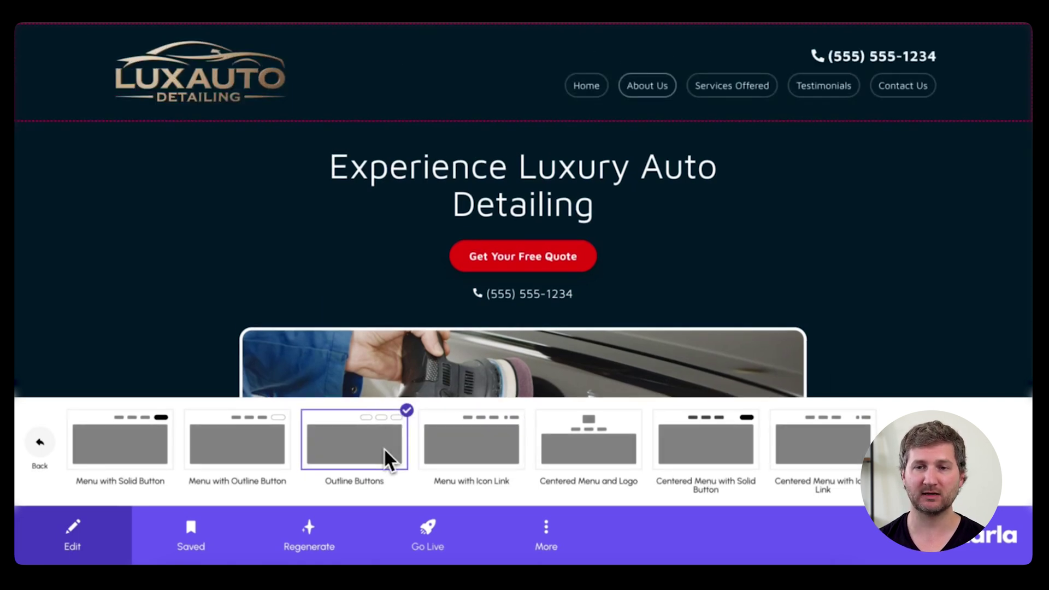
pyautogui.click(36, 446)
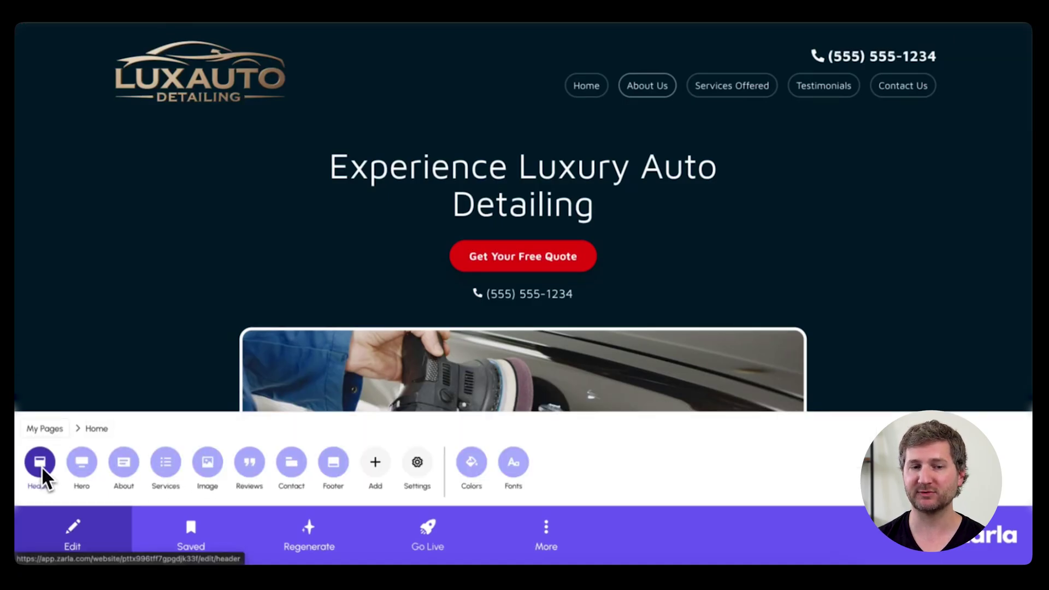
pyautogui.click(67, 465)
# Step: Change the hero headline to 'California's Premium Car Detailing'
pyautogui.click(77, 469)
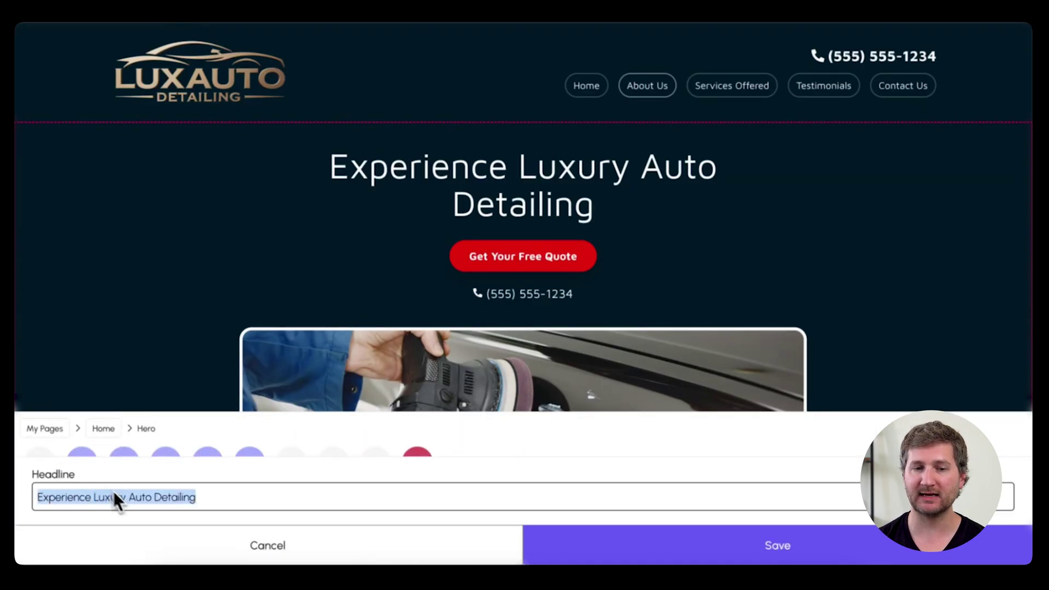
pyautogui.write("California's Premium Car Detailing – Protect, Preserve, and Perfect Your Ride")
pyautogui.click(574, 538)
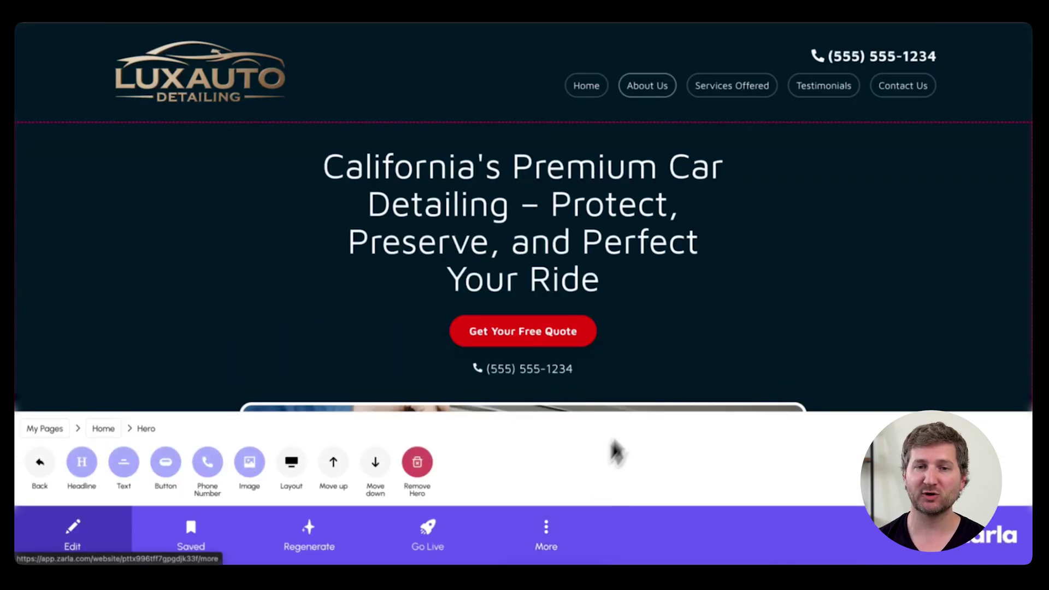
pyautogui.scroll(-1, 721, 358)
pyautogui.scroll(1, 723, 352)
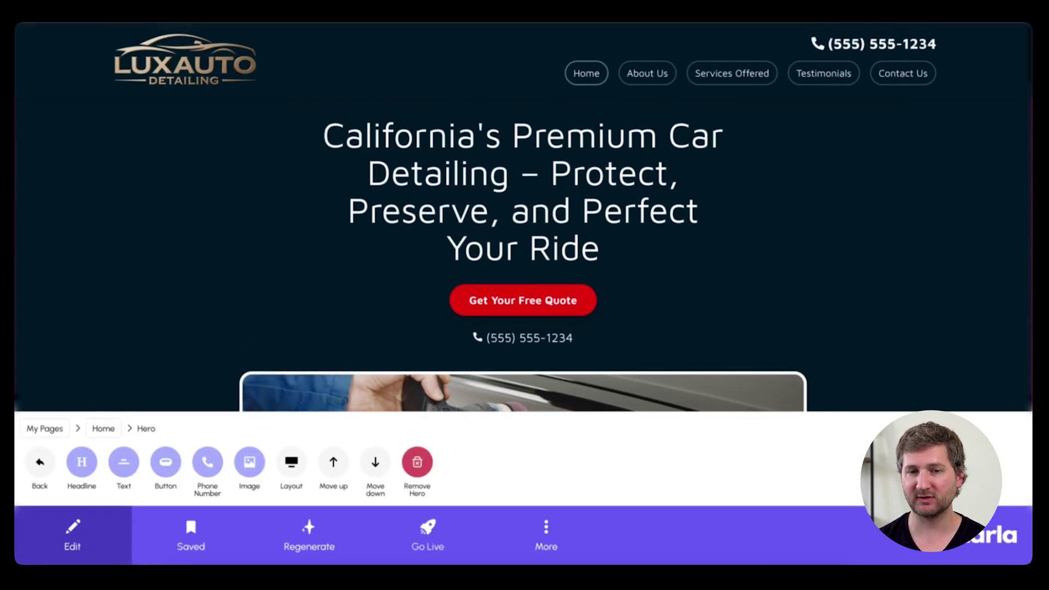
# Step: Set the hero to the Panoramic layout after previewing Polaroid, Titular, Parallel, Circle and Lateral
pyautogui.click(300, 460)
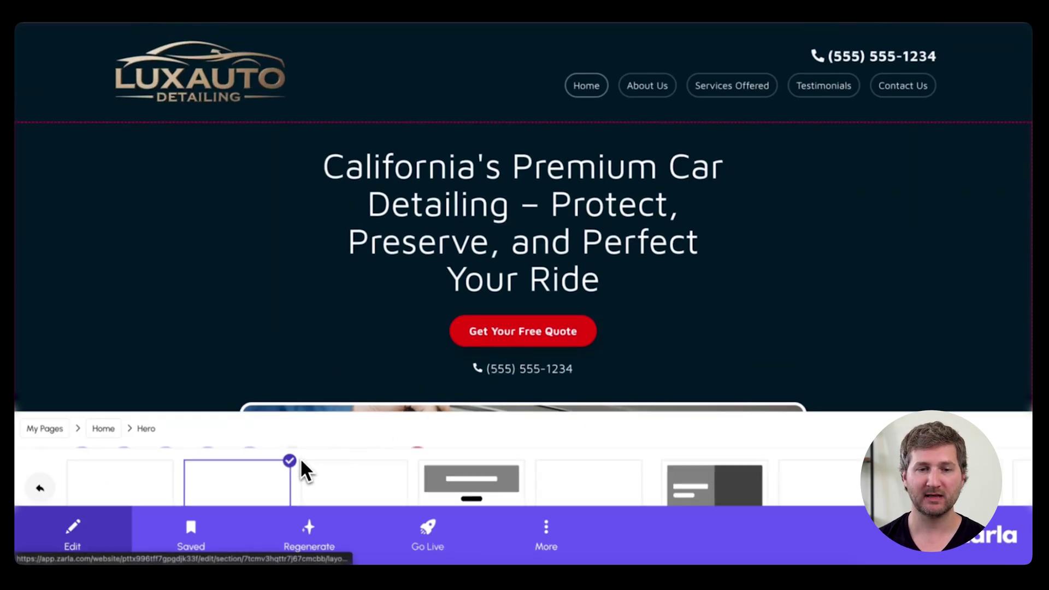
pyautogui.click(360, 451)
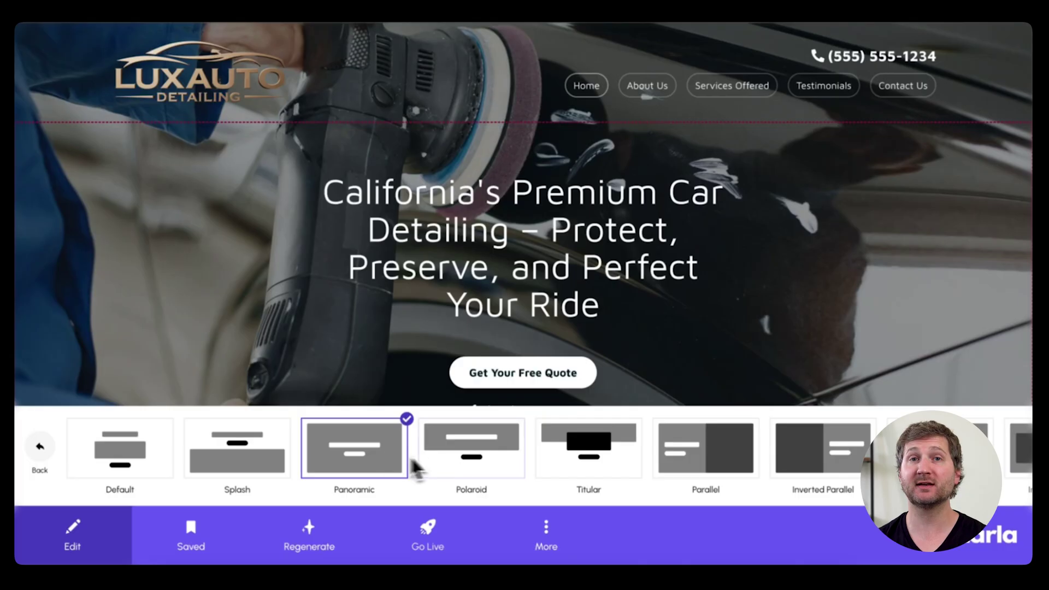
pyautogui.click(468, 456)
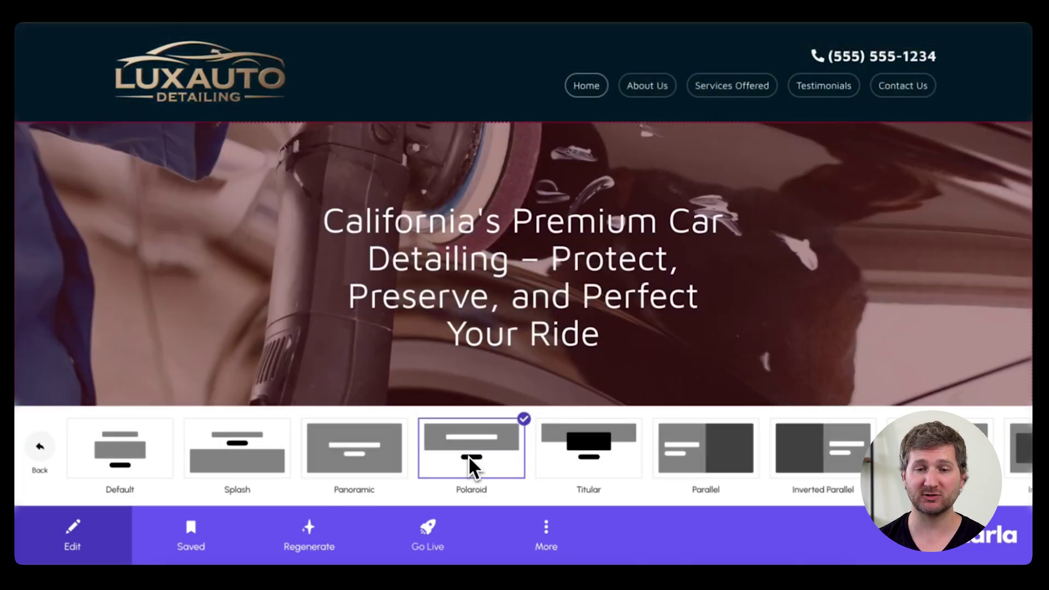
pyautogui.click(599, 445)
pyautogui.hscroll(2, 599, 445)
pyautogui.hscroll(2, 568, 444)
pyautogui.click(510, 445)
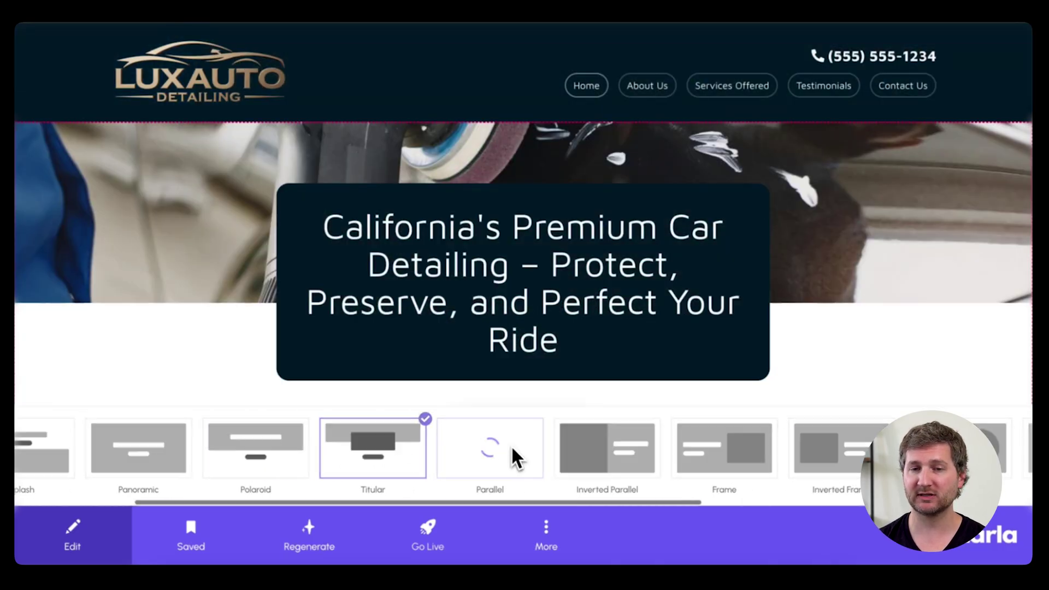
pyautogui.click(607, 445)
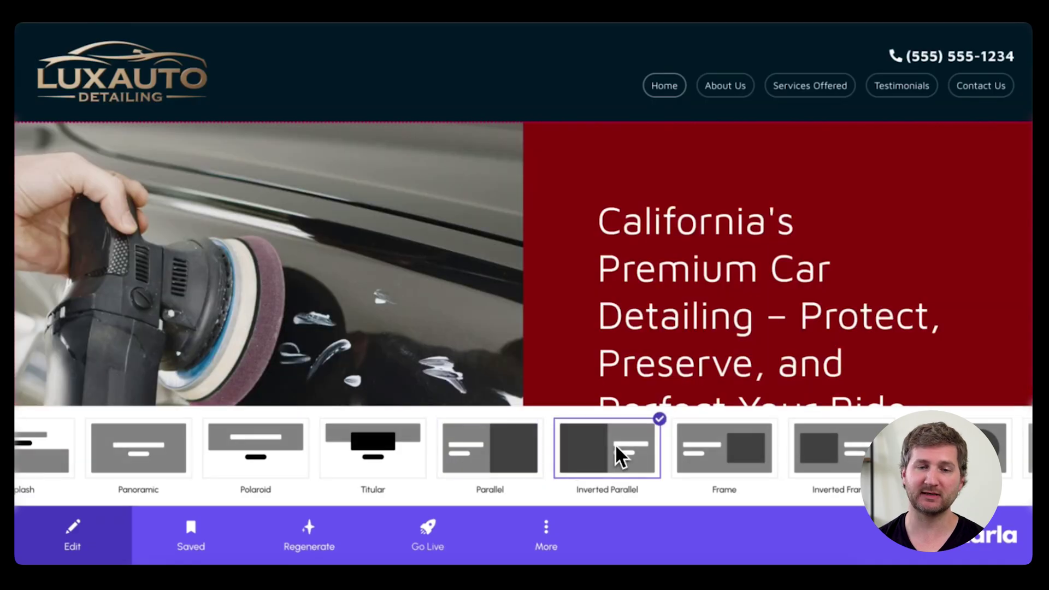
pyautogui.hscroll(5, 615, 444)
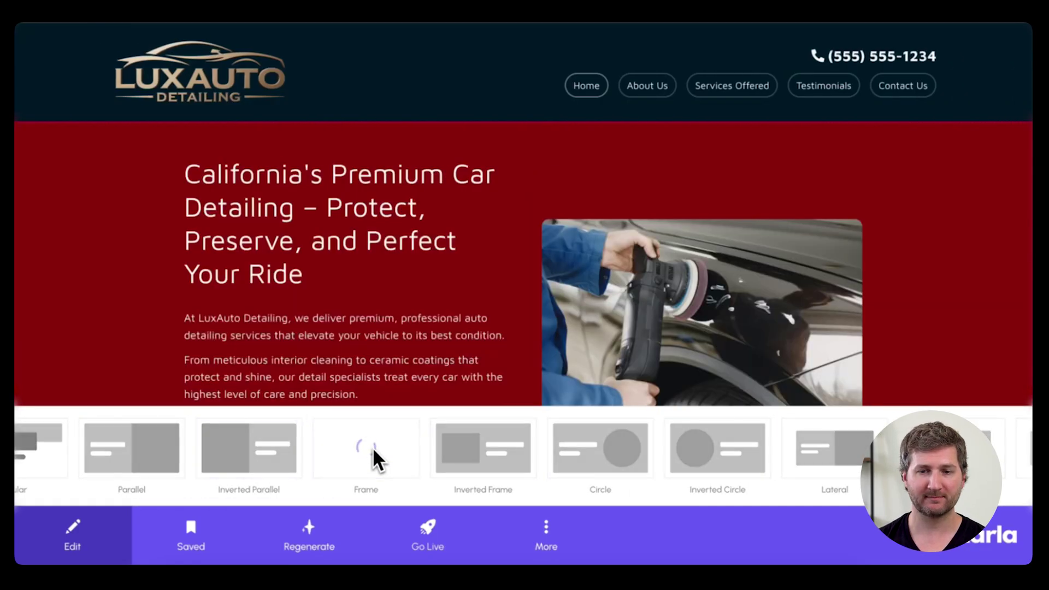
pyautogui.click(608, 438)
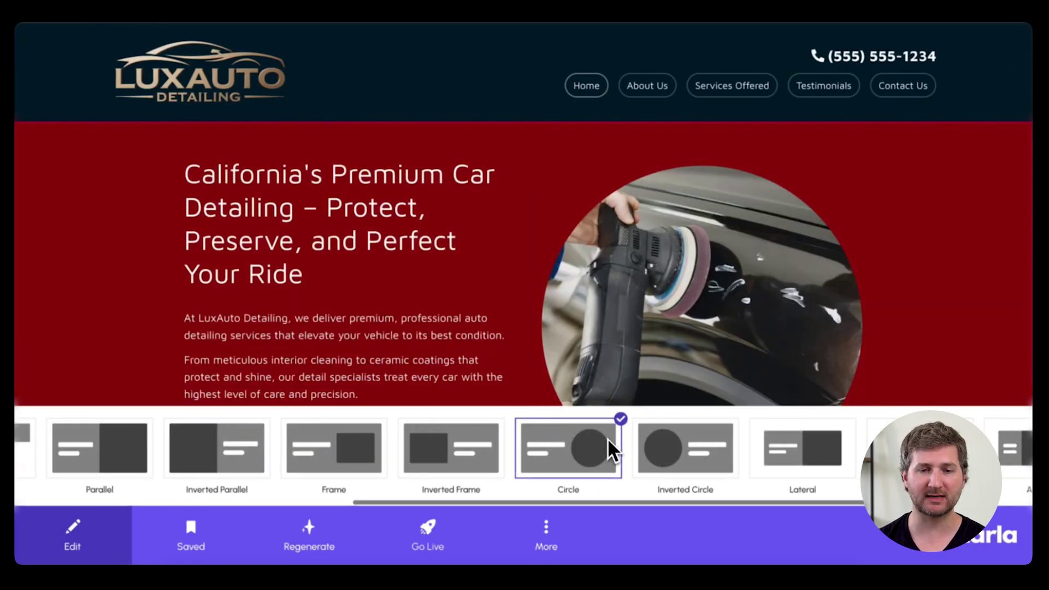
pyautogui.click(608, 438)
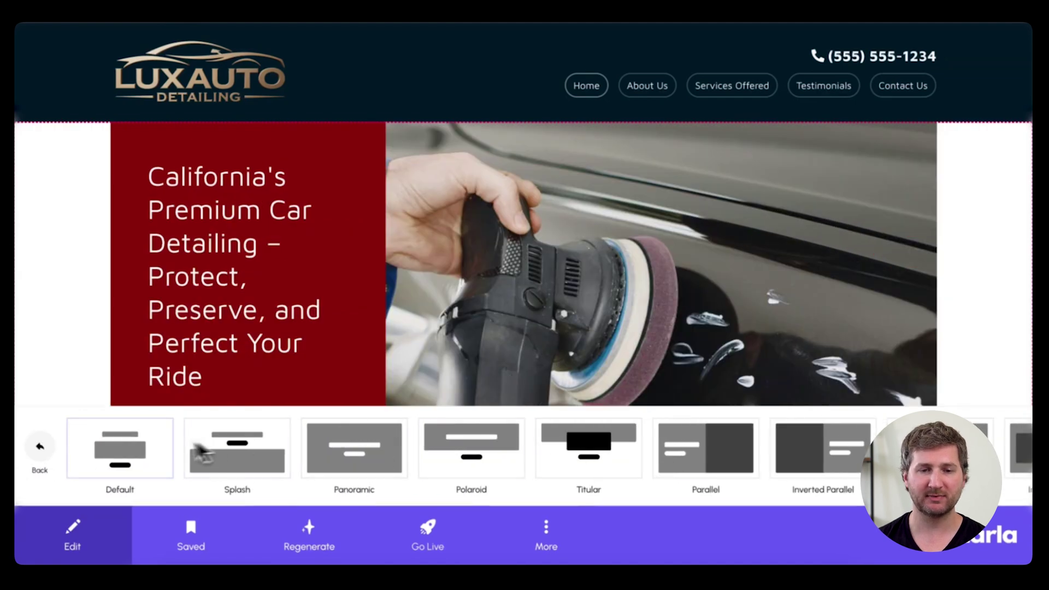
pyautogui.click(353, 444)
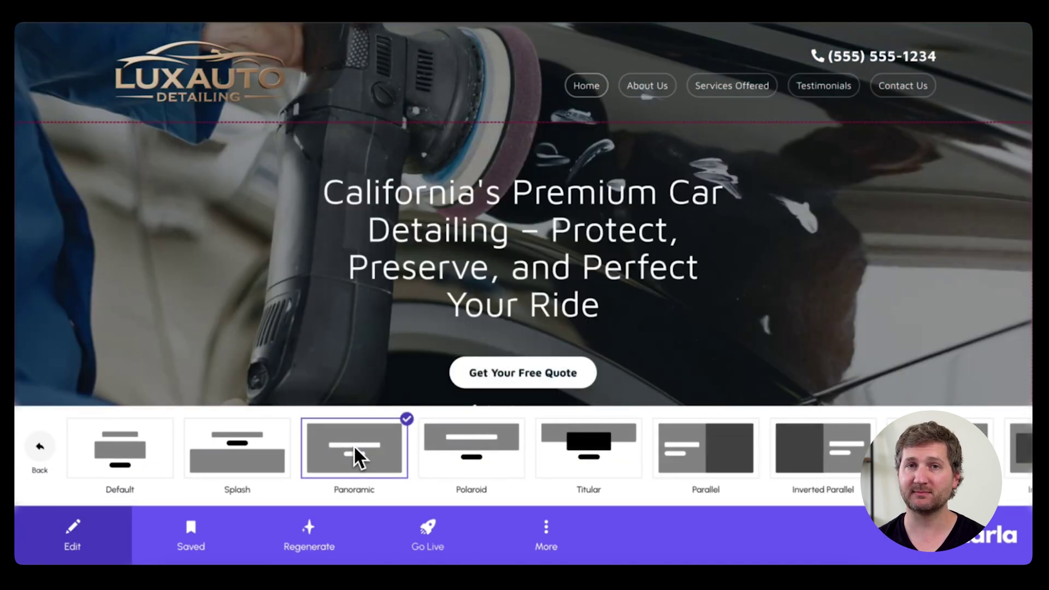
pyautogui.click(40, 448)
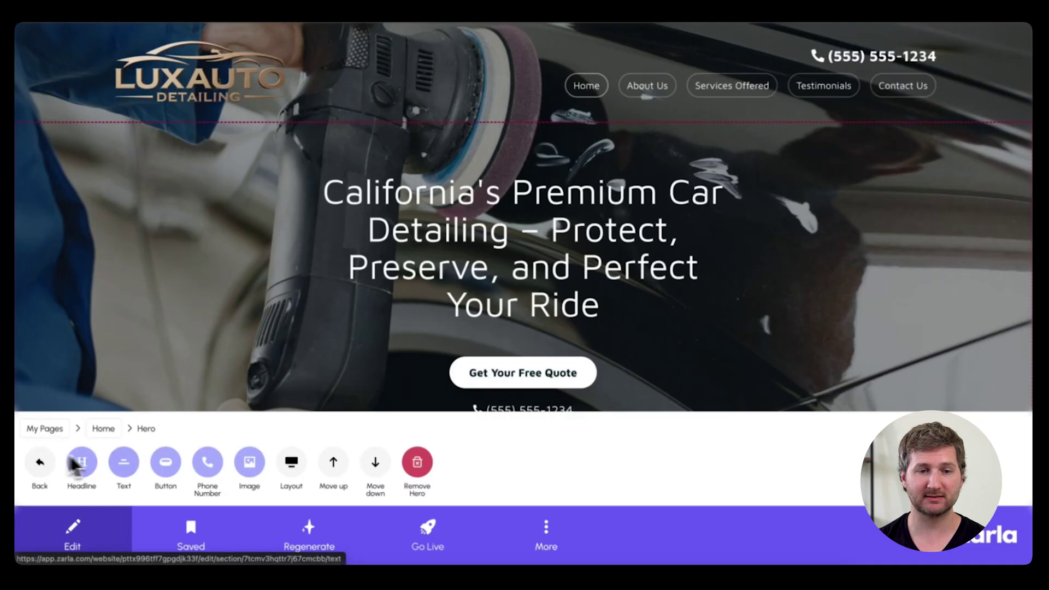
# Step: Upload the black-car webp as the hero's full-width background image
pyautogui.click(246, 462)
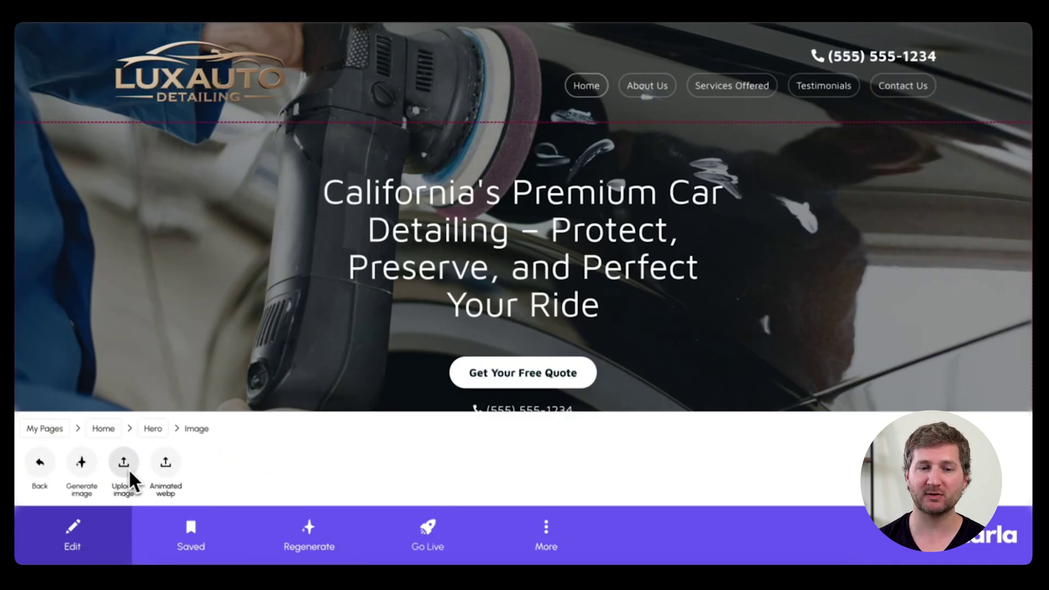
pyautogui.click(165, 466)
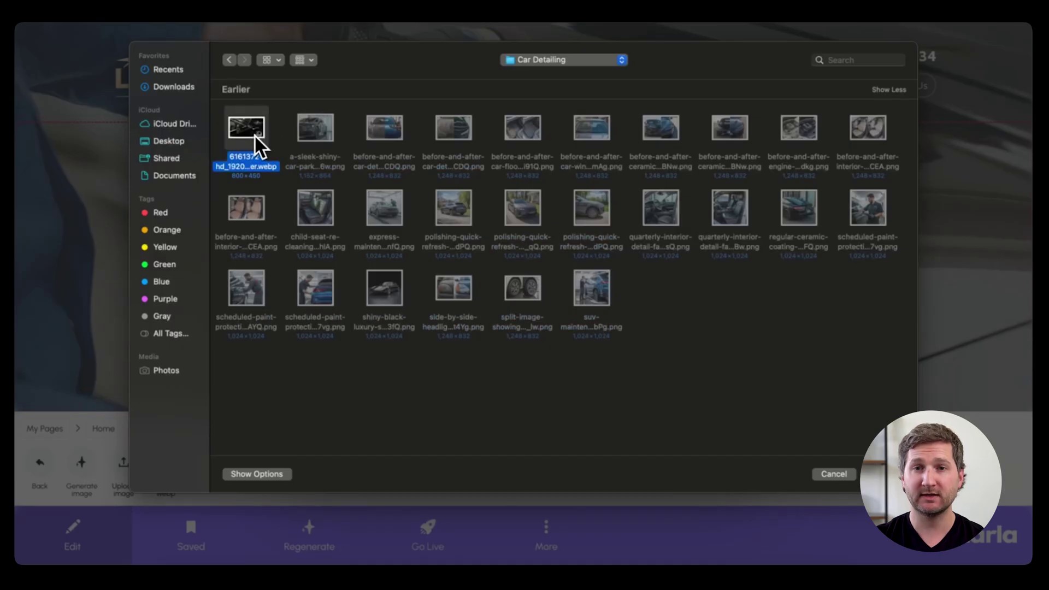
pyautogui.click(885, 474)
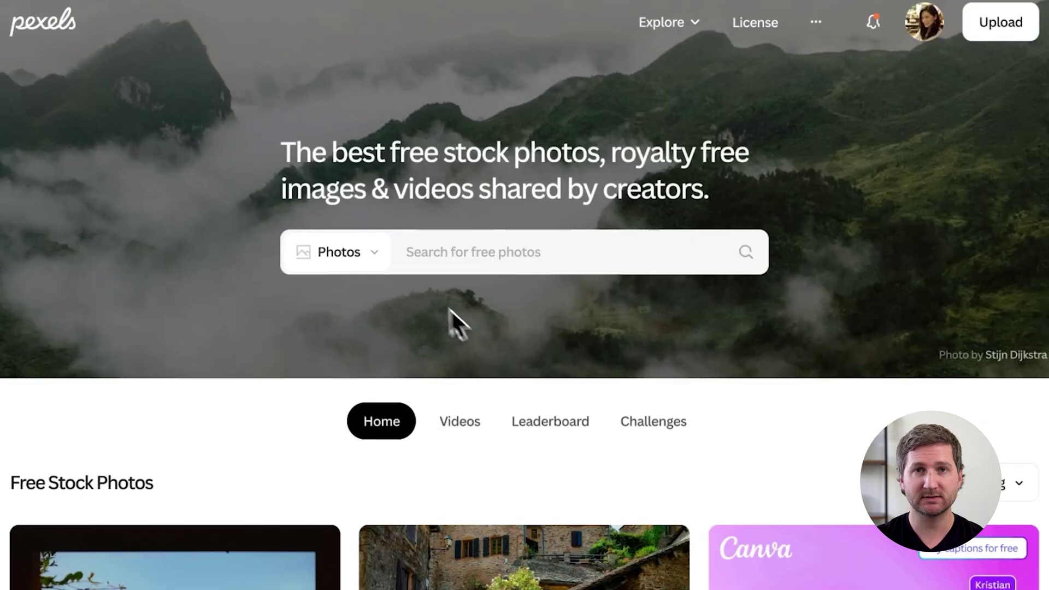
# Step: Search Pexels videos for 'Car detailing'
pyautogui.click(372, 250)
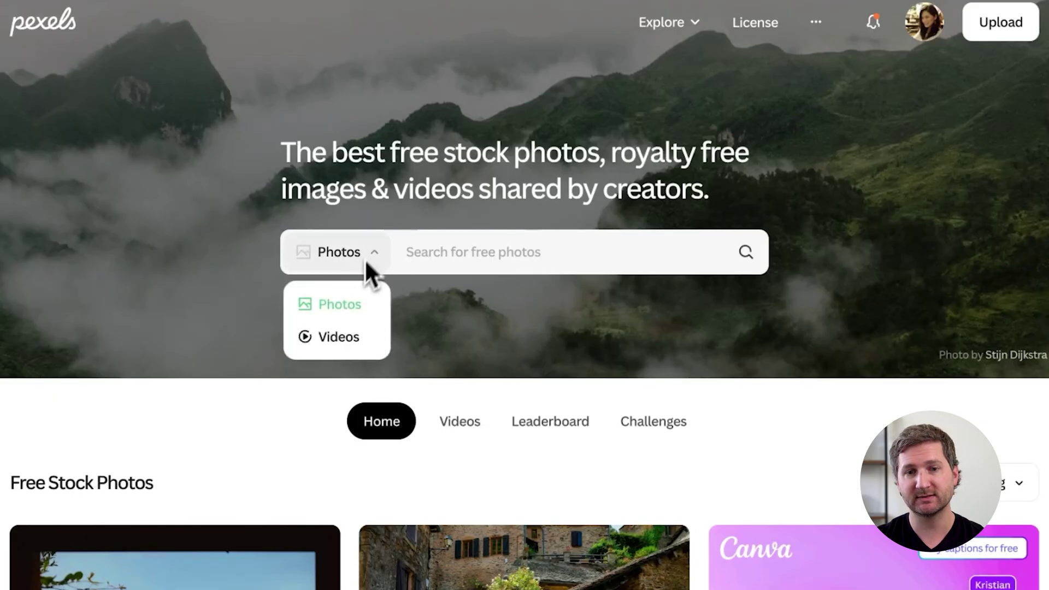
pyautogui.click(345, 338)
pyautogui.click(431, 258)
pyautogui.write('Car detailing')
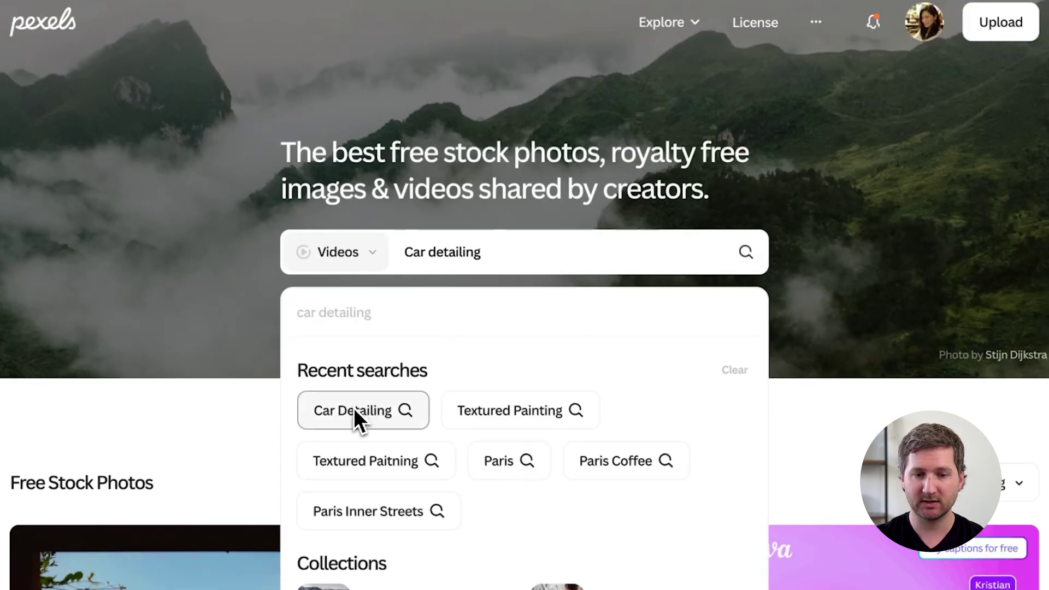
pyautogui.click(358, 419)
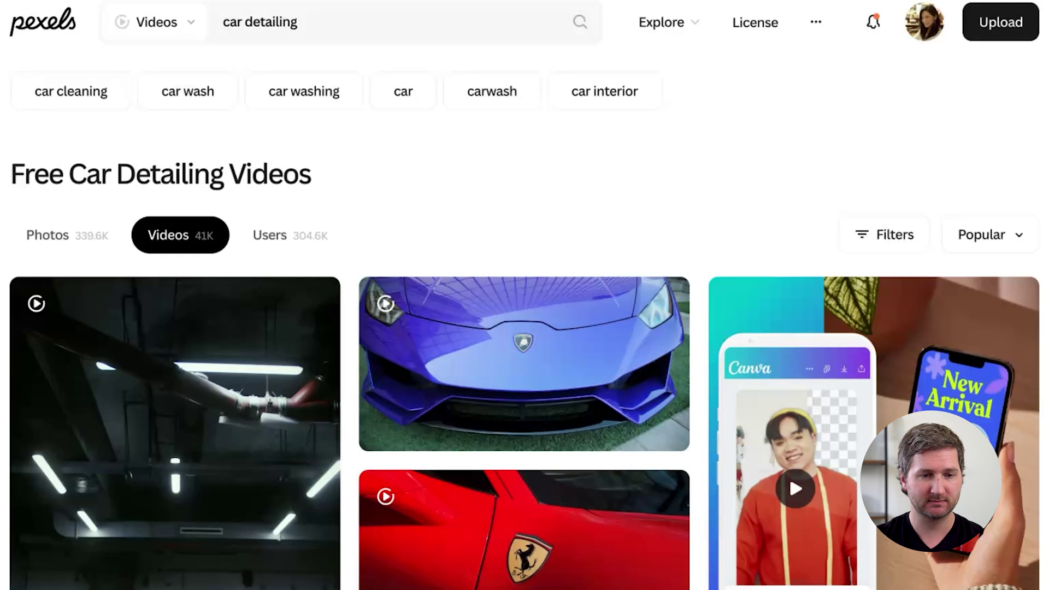
# Step: Download a black-car detailing clip from the results as an MP4
pyautogui.scroll(-8, 352, 451)
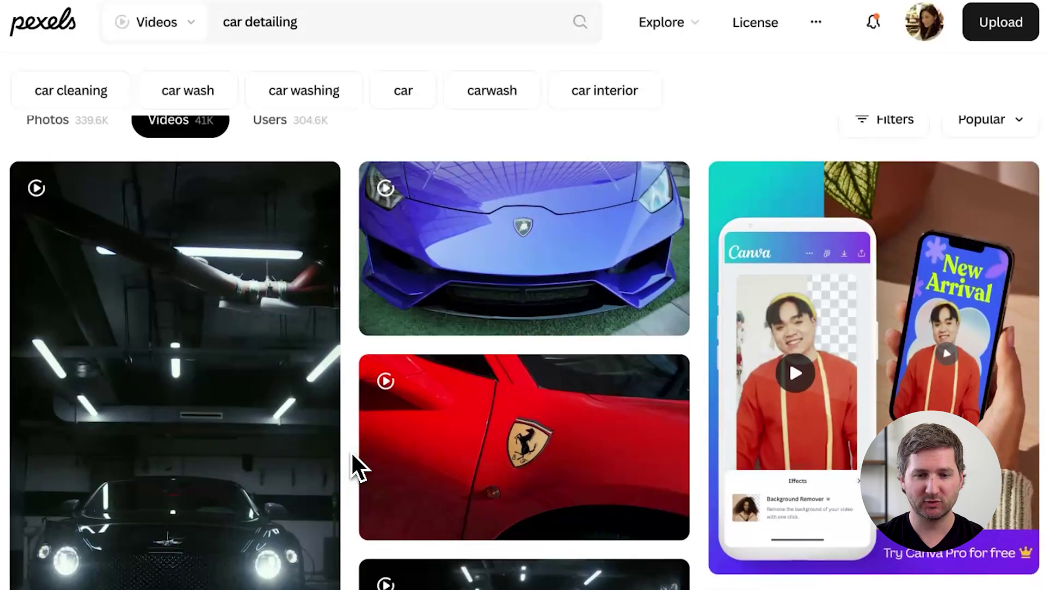
pyautogui.scroll(-8, 525, 352)
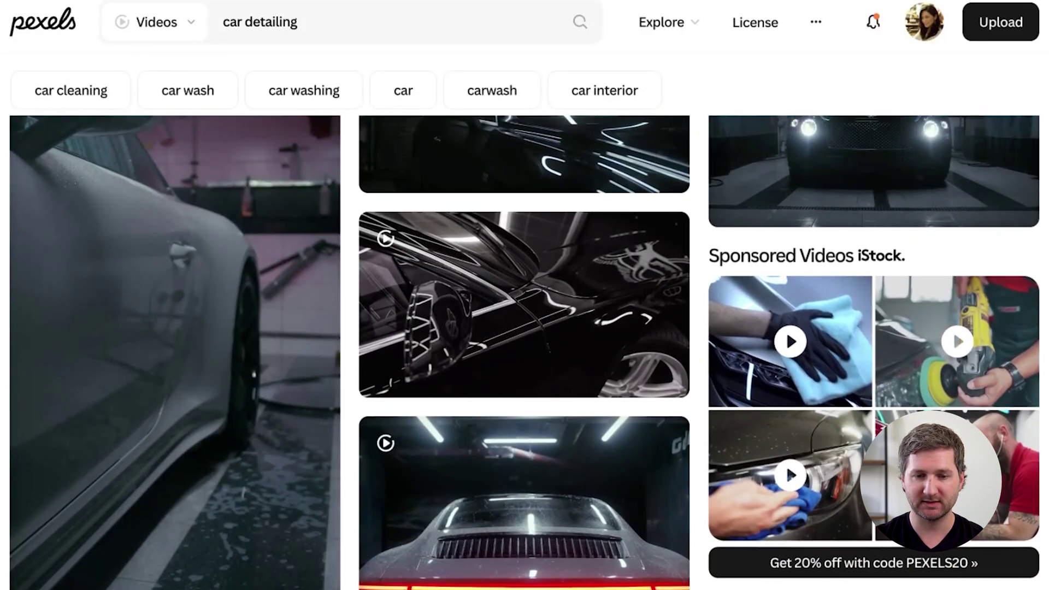
pyautogui.moveTo(632, 299)
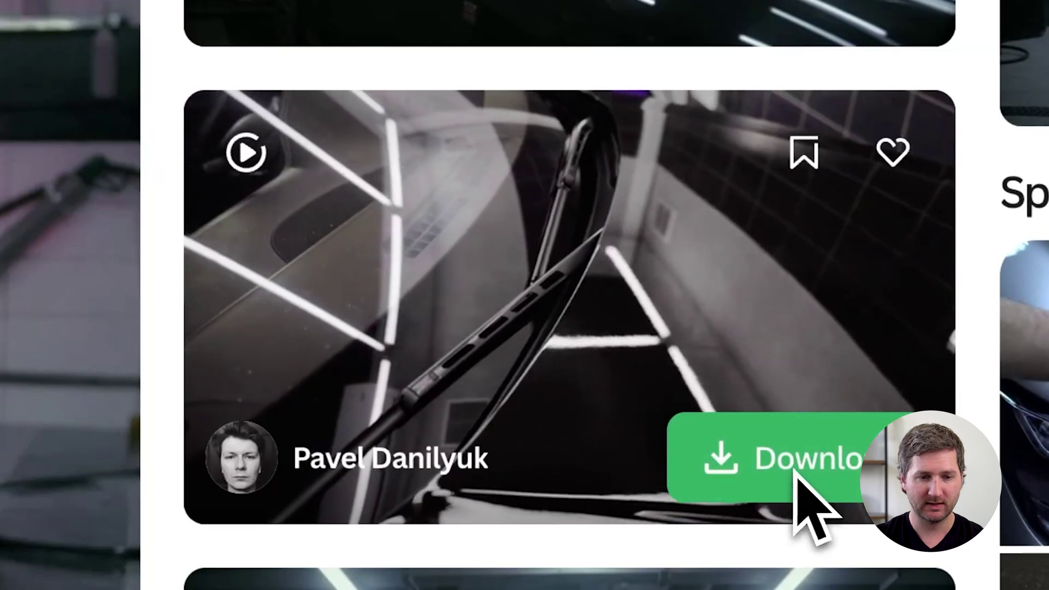
pyautogui.click(796, 470)
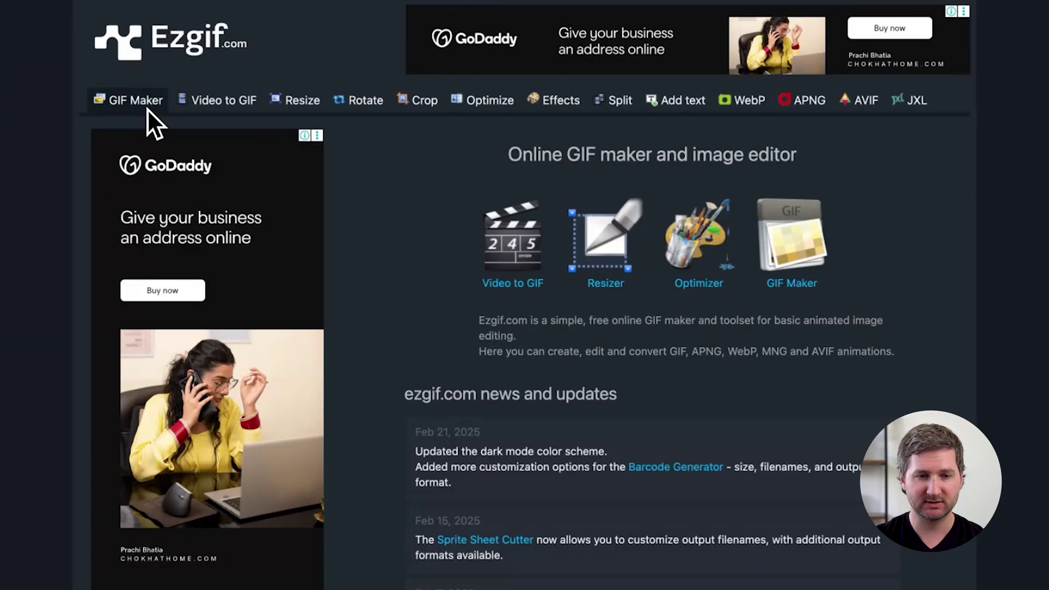
# Step: Upload 6161372-hd_1920_1080_30fps.mp4 to Ezgif and load it into the video-to-WebP converter
pyautogui.click(227, 107)
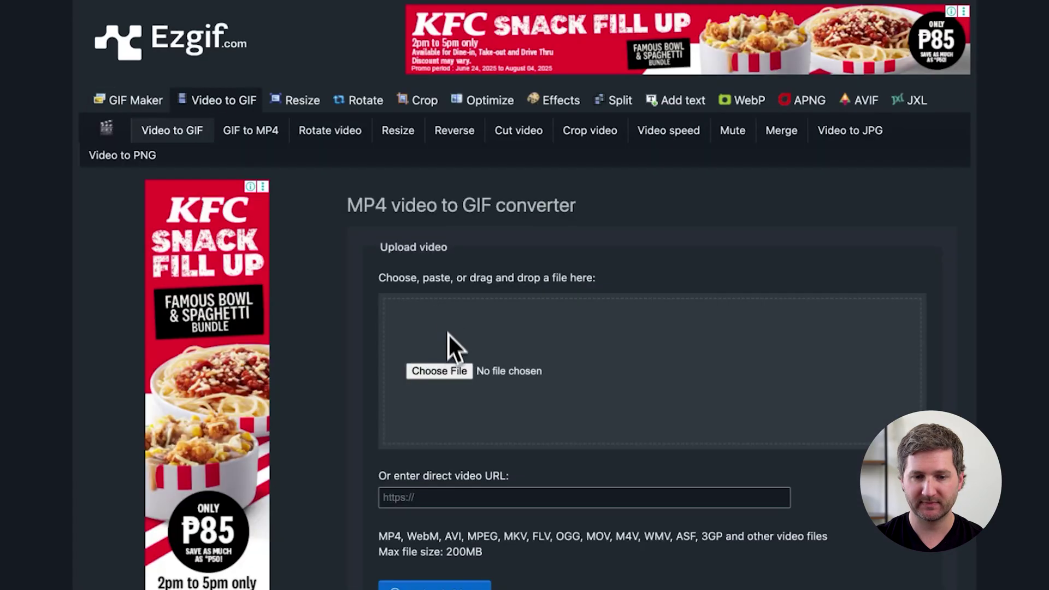
pyautogui.click(438, 372)
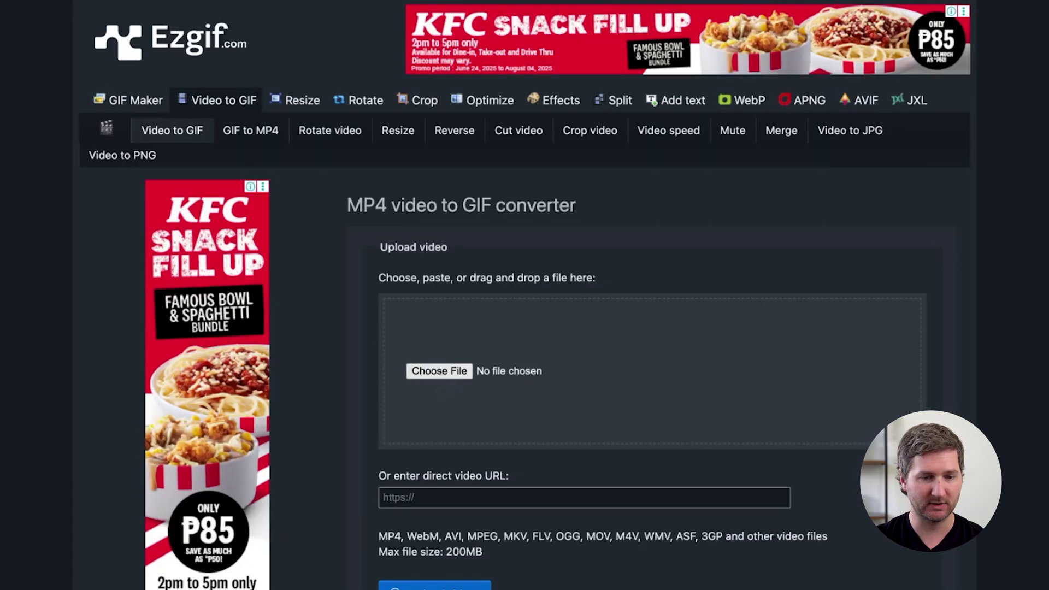
pyautogui.click(273, 465)
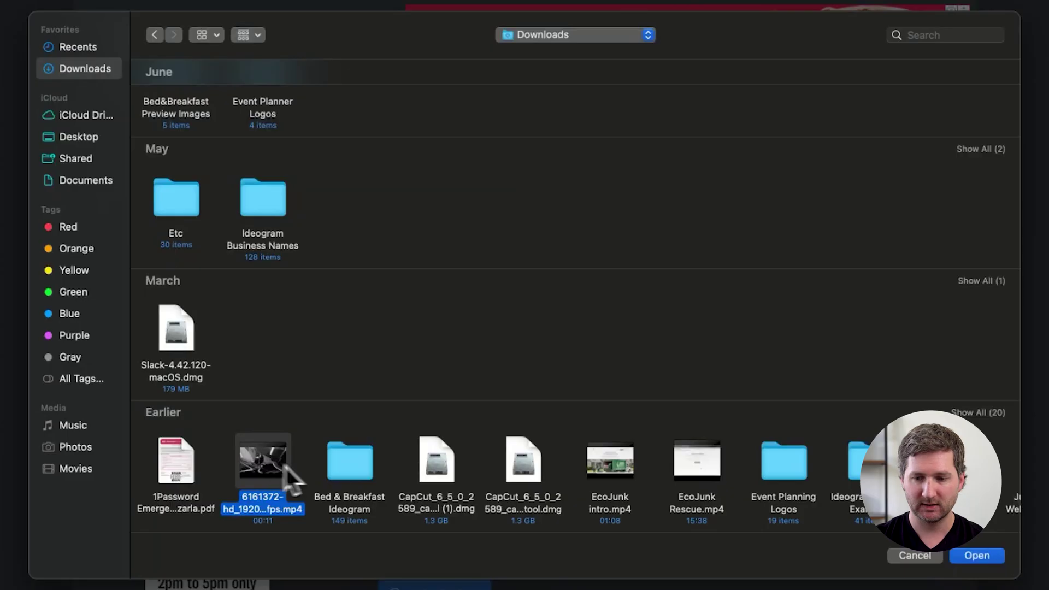
pyautogui.click(976, 555)
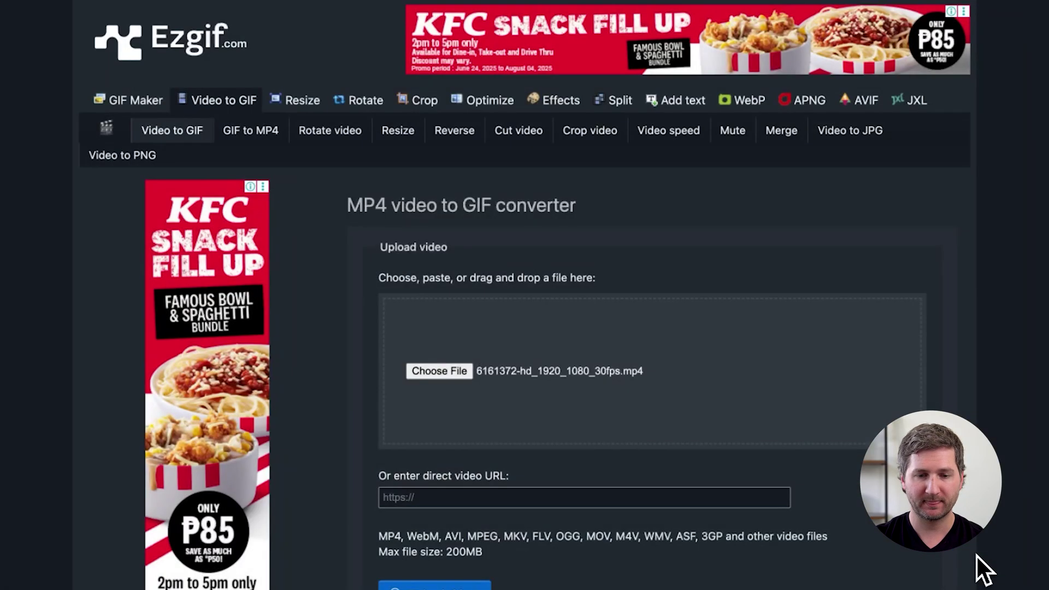
pyautogui.scroll(-3, 886, 534)
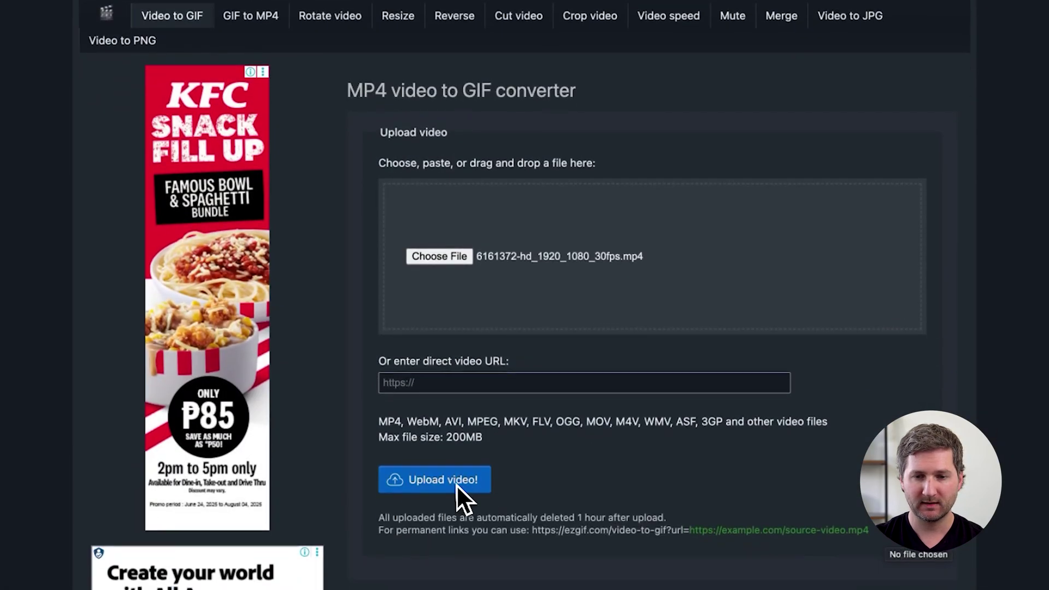
pyautogui.click(456, 484)
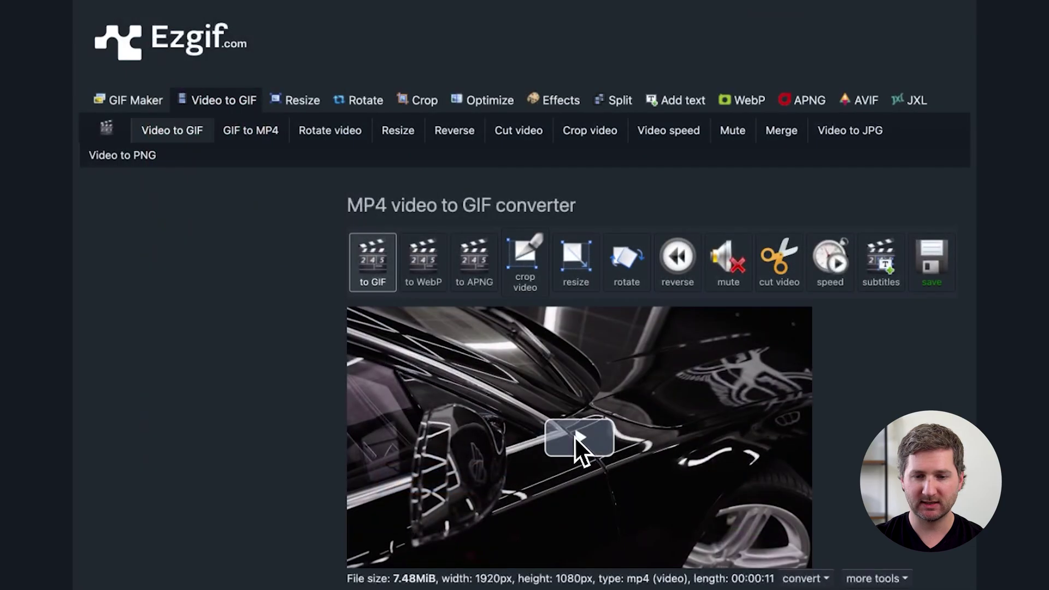
pyautogui.click(578, 437)
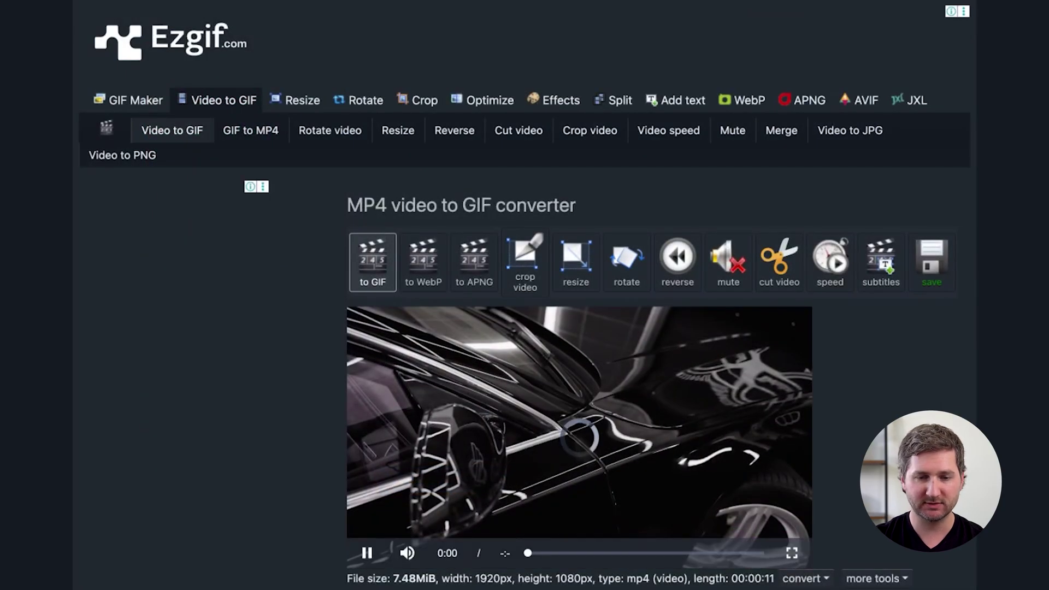
pyautogui.click(434, 283)
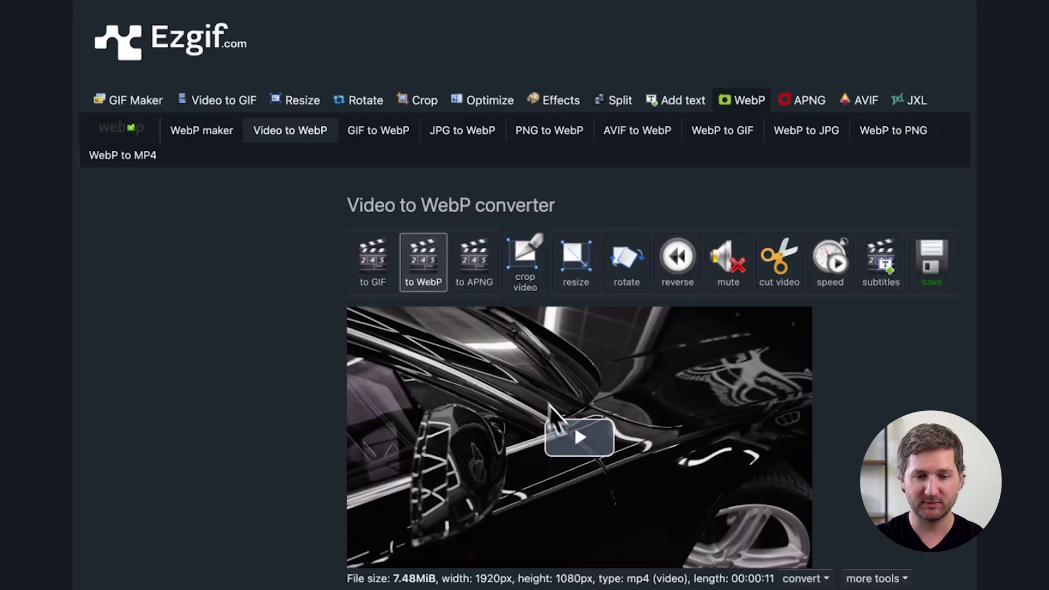
# Step: Preview the car video in Ezgif and convert it to an animated WebP at 10 fps
pyautogui.click(578, 439)
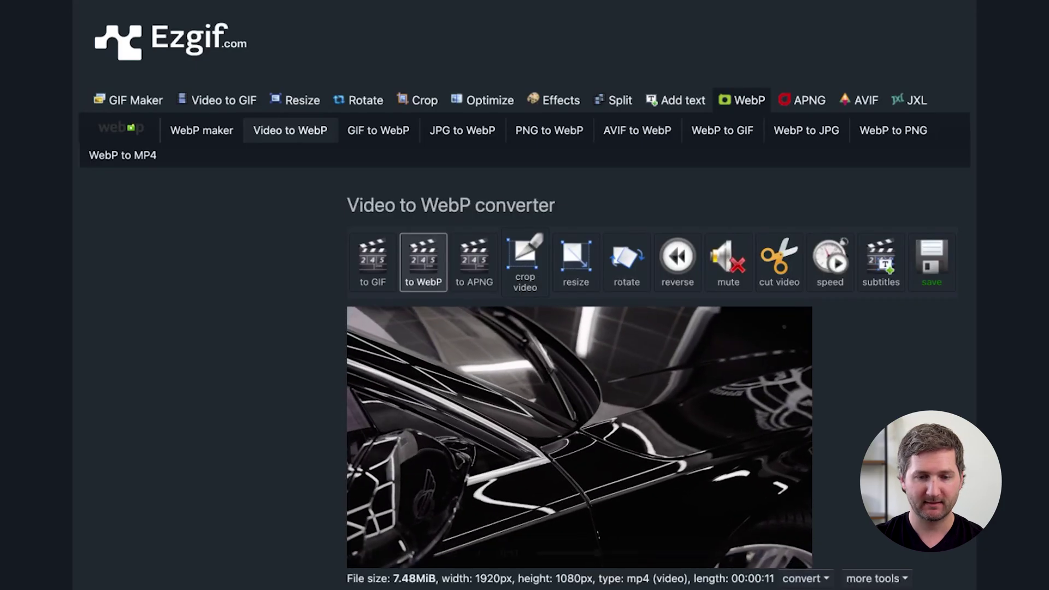
pyautogui.scroll(-3, 578, 440)
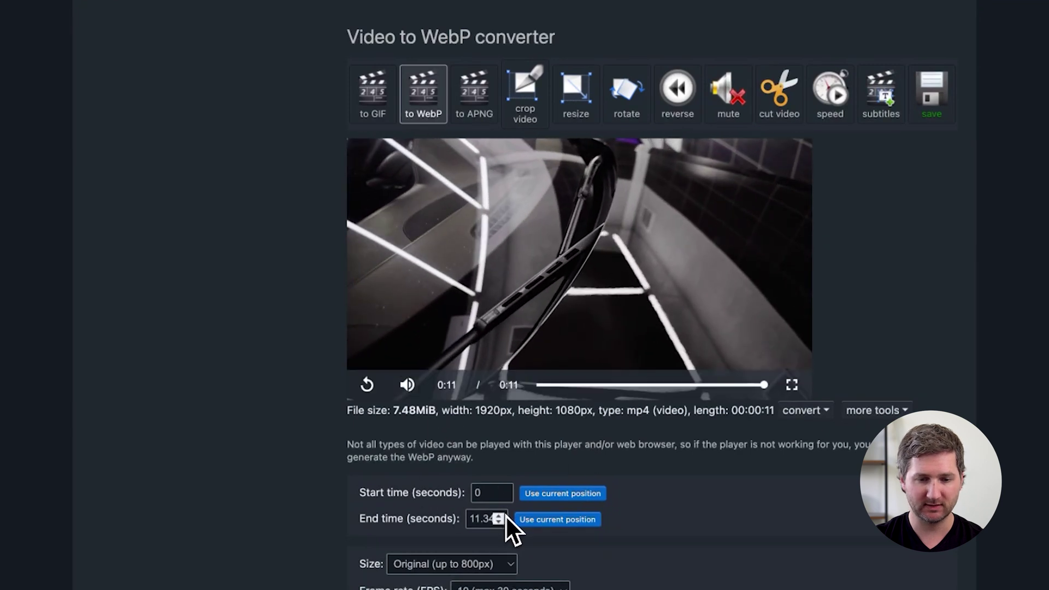
pyautogui.scroll(-1, 640, 514)
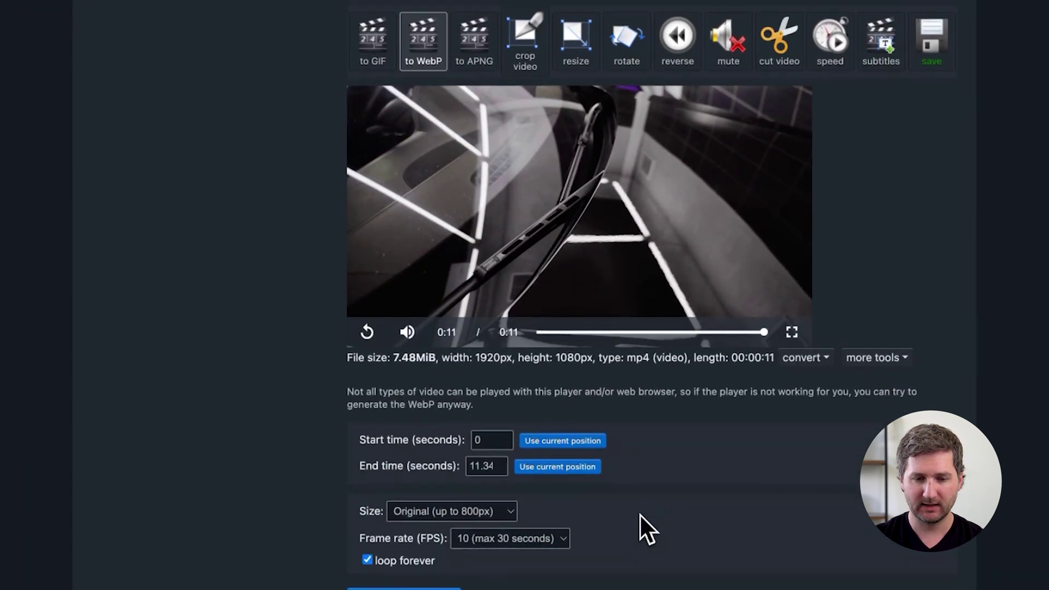
pyautogui.click(481, 542)
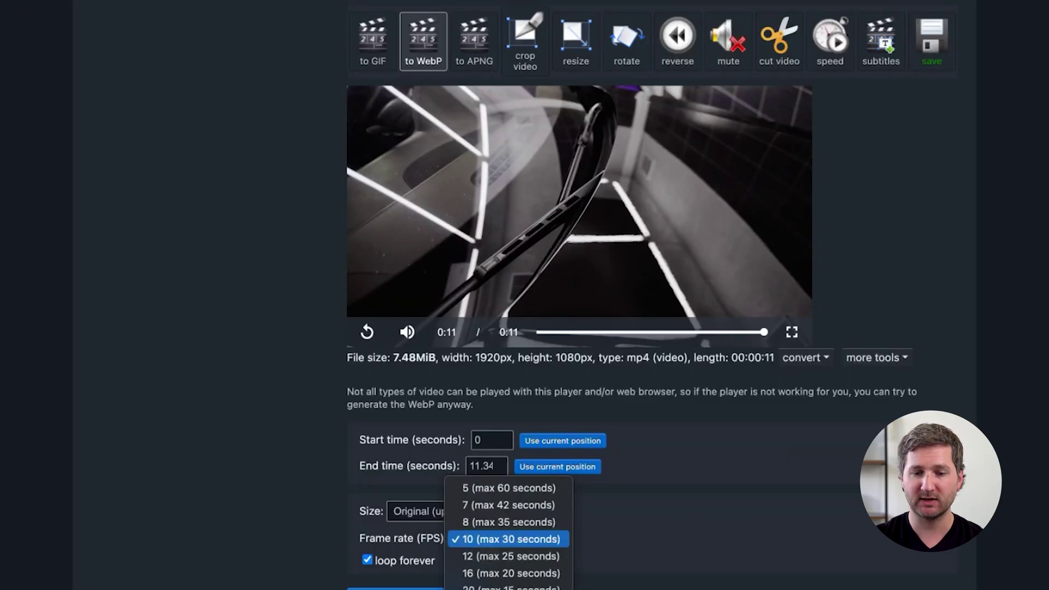
pyautogui.click(598, 537)
pyautogui.scroll(-3, 598, 536)
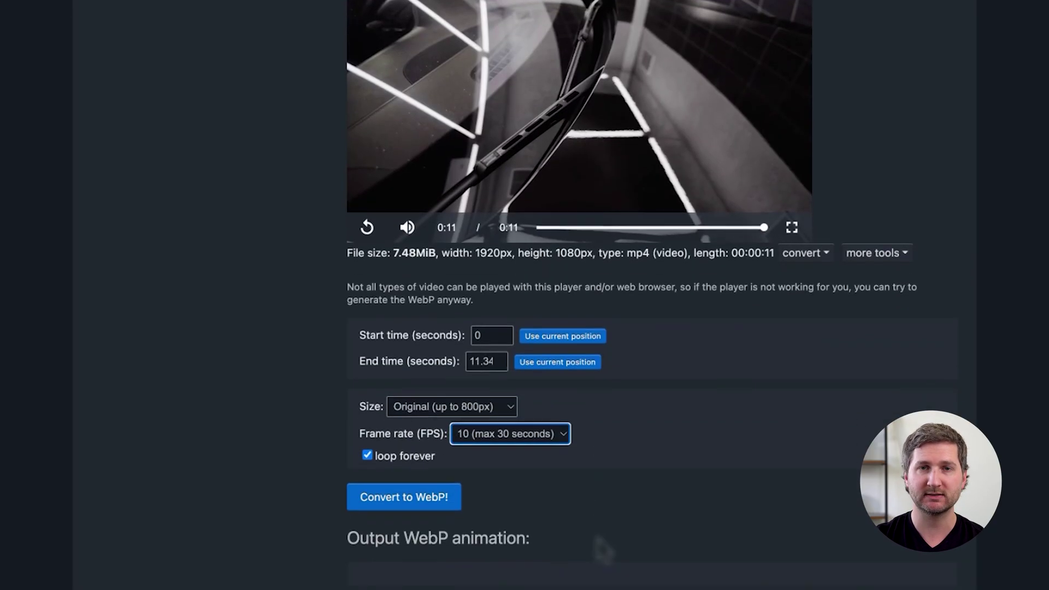
pyautogui.click(442, 487)
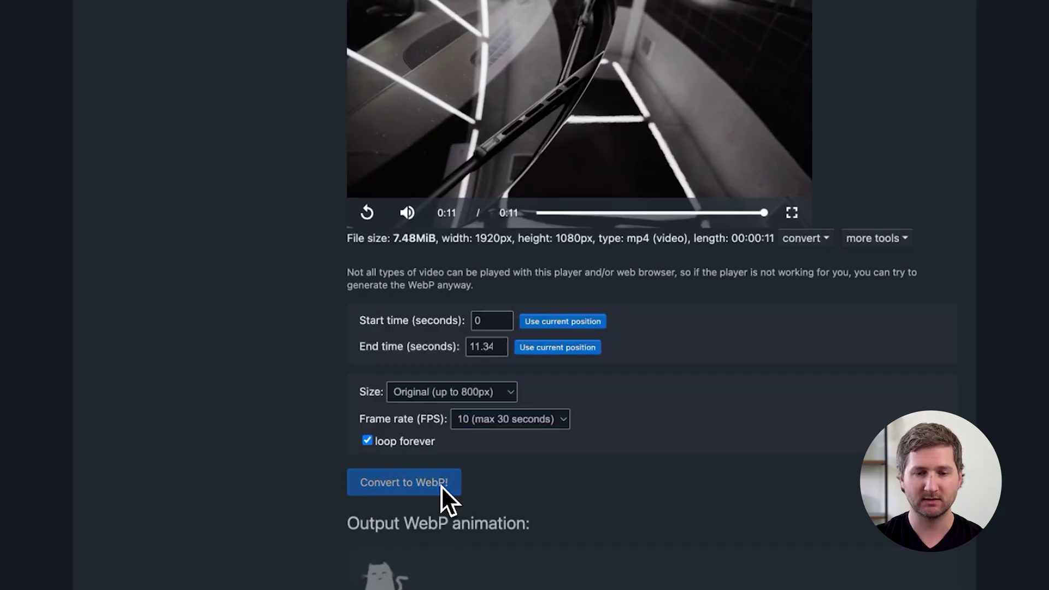
# Step: Reconvert the WebP animation at 16 fps, then at 20 fps, and review the output
pyautogui.scroll(-2, 441, 486)
pyautogui.scroll(-3, 441, 486)
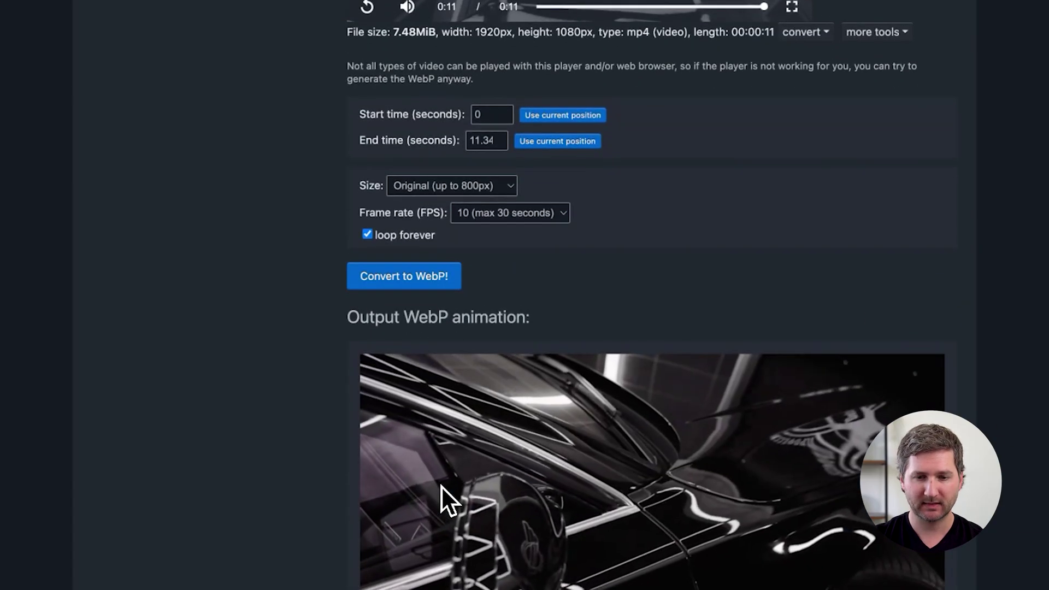
pyautogui.scroll(-2, 441, 486)
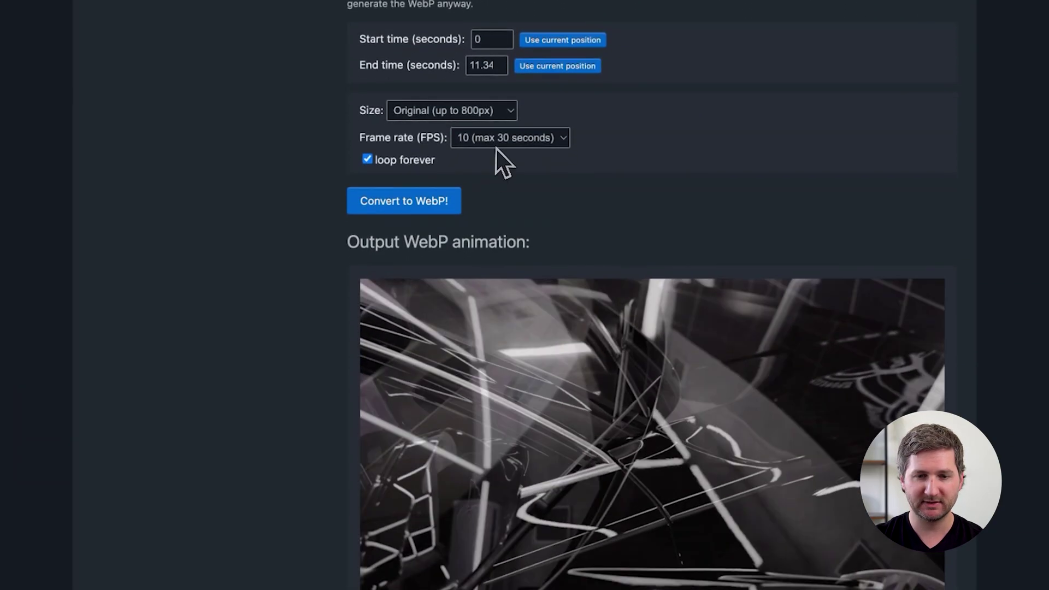
pyautogui.click(499, 144)
pyautogui.click(495, 188)
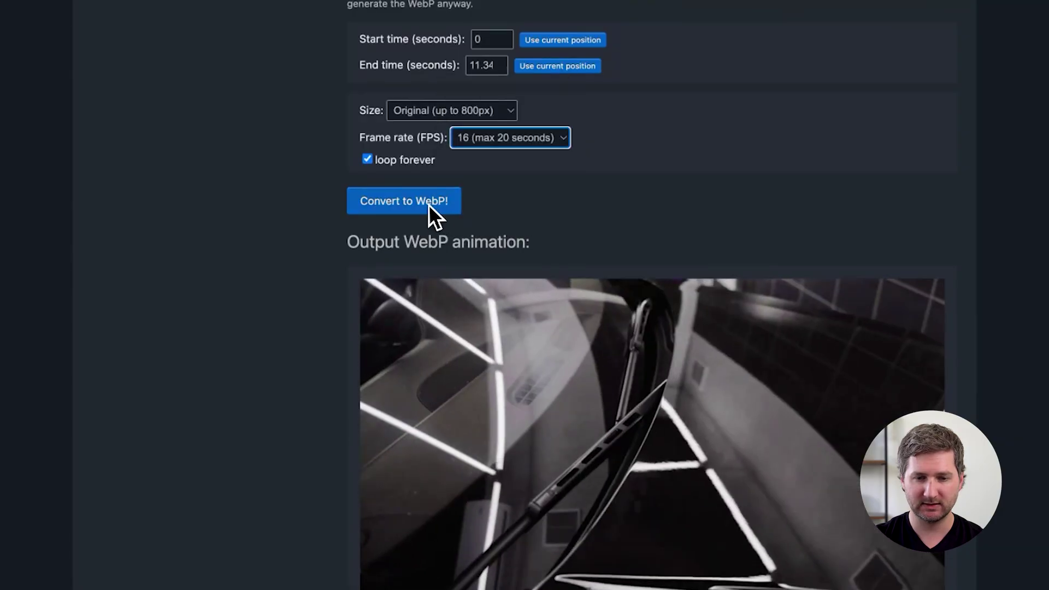
pyautogui.click(429, 205)
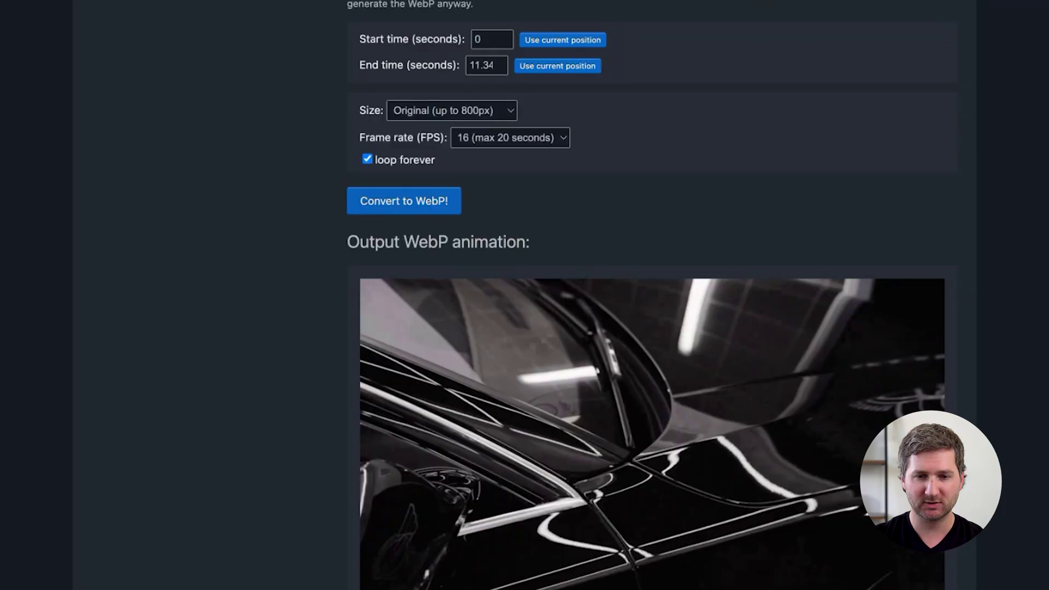
pyautogui.click(488, 141)
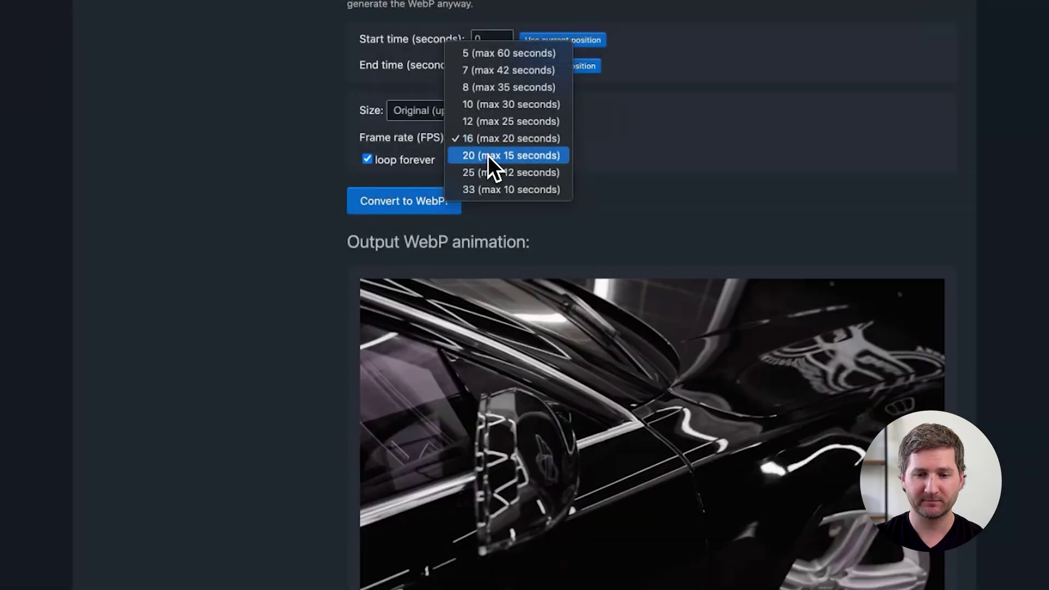
pyautogui.click(487, 155)
pyautogui.click(434, 205)
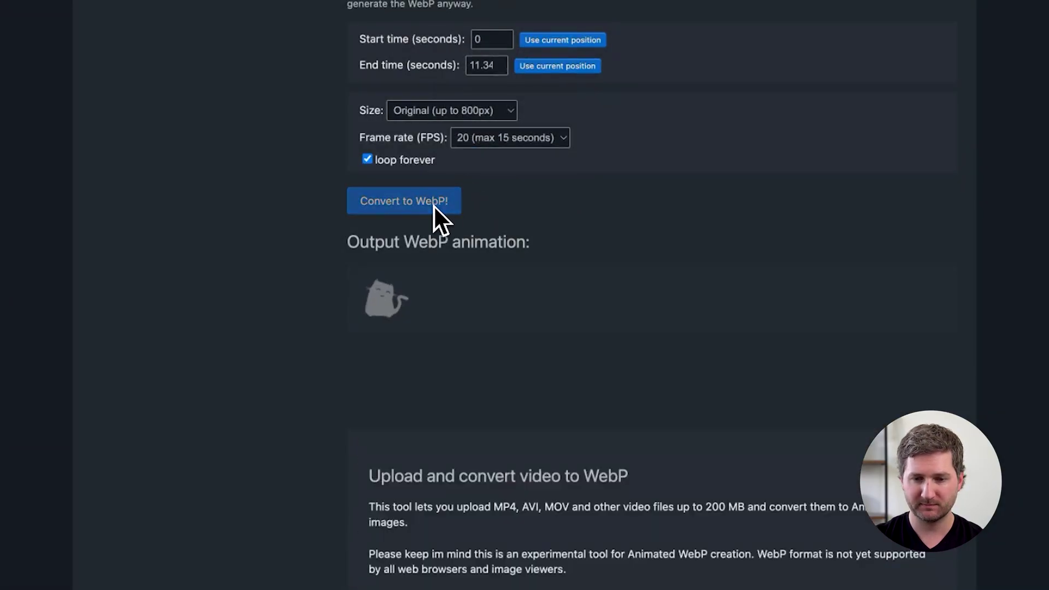
pyautogui.scroll(-1, 434, 205)
pyautogui.scroll(-2, 435, 208)
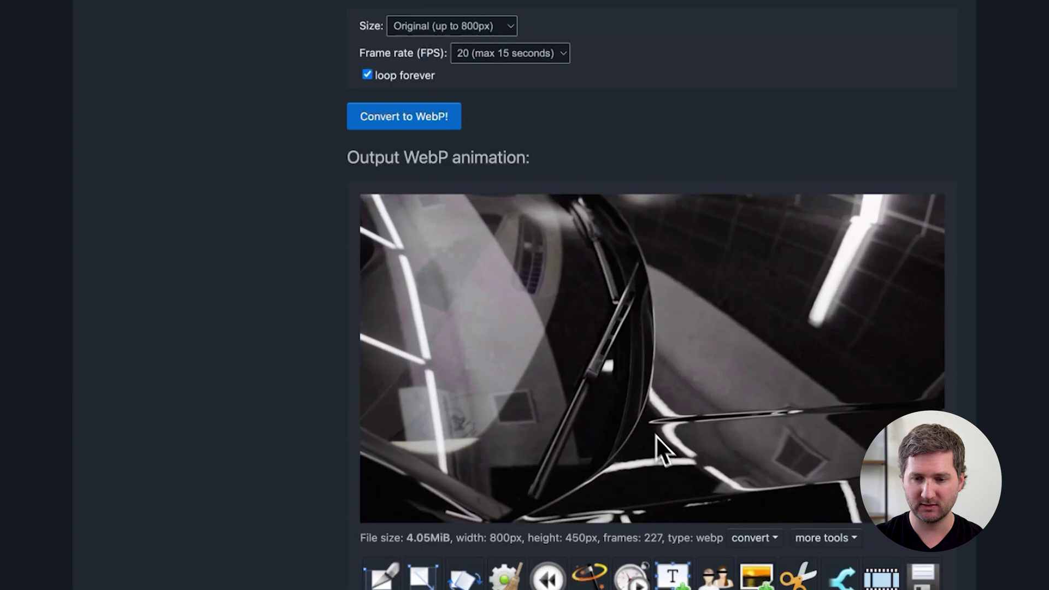
pyautogui.scroll(-3, 662, 442)
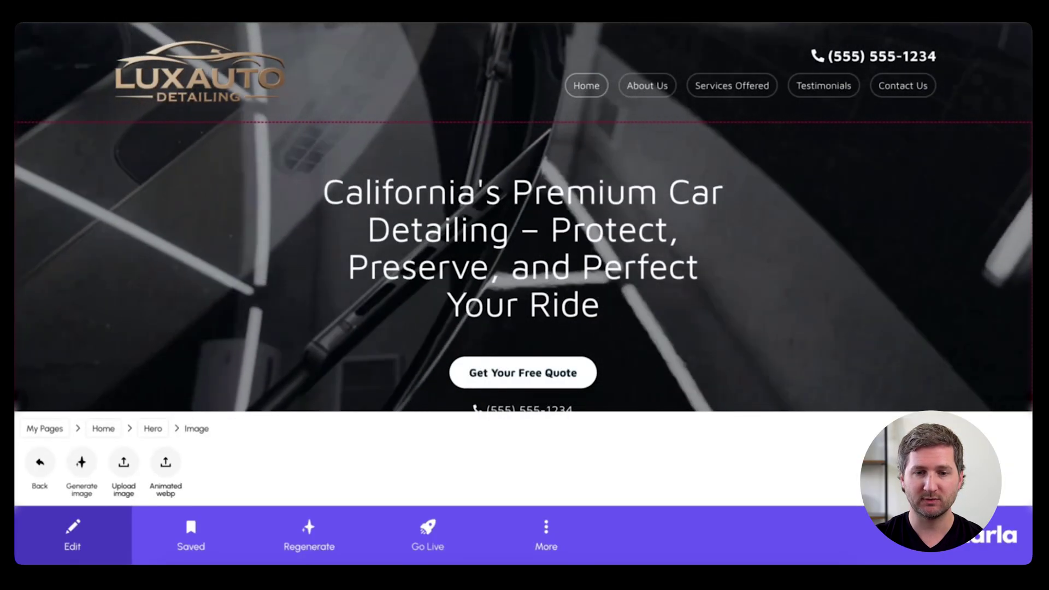
# Step: Change the hero button label from 'Get Your Free Quote' to 'Book Your Appointment Today!'
pyautogui.scroll(-1, 523, 218)
pyautogui.click(37, 463)
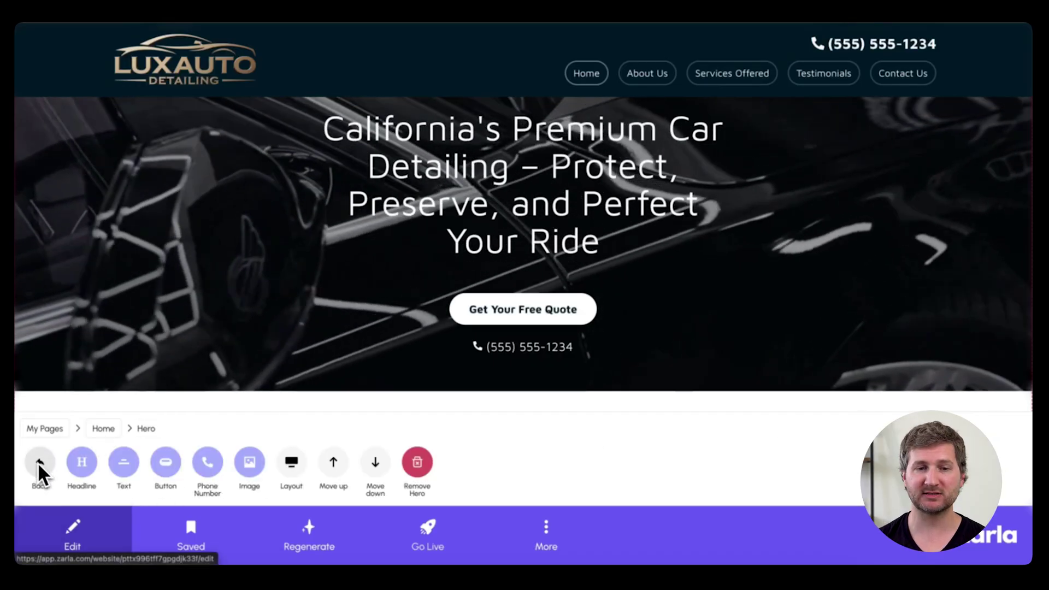
pyautogui.click(158, 465)
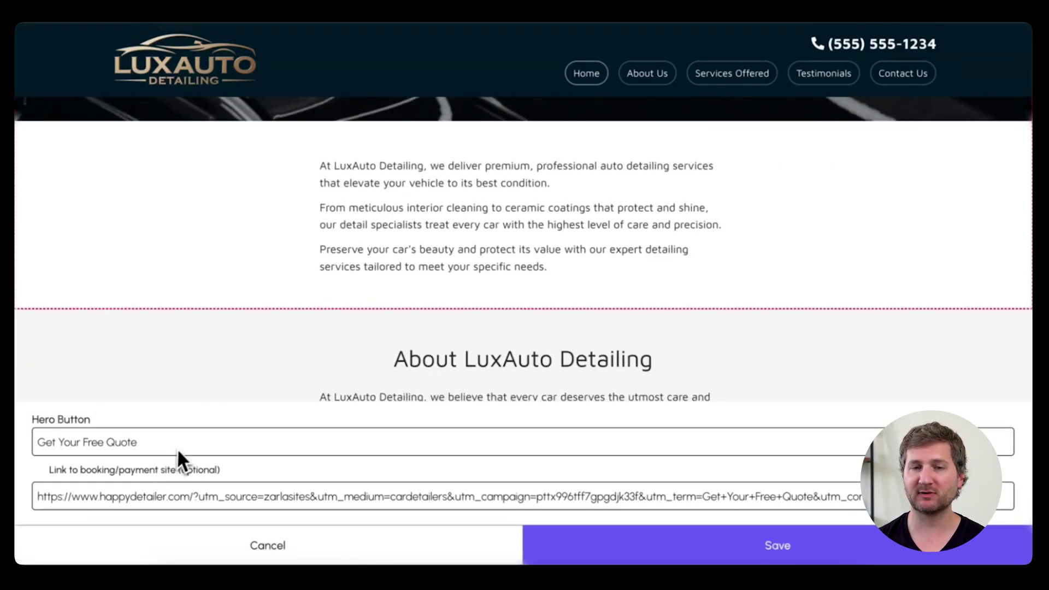
pyautogui.write('Boo')
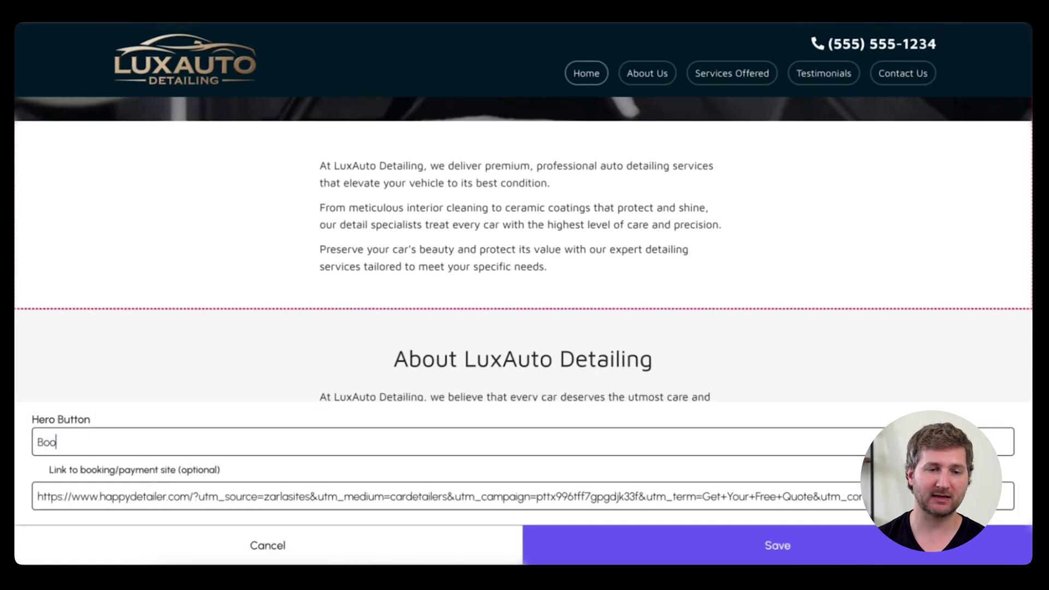
pyautogui.write('k Your Appoint')
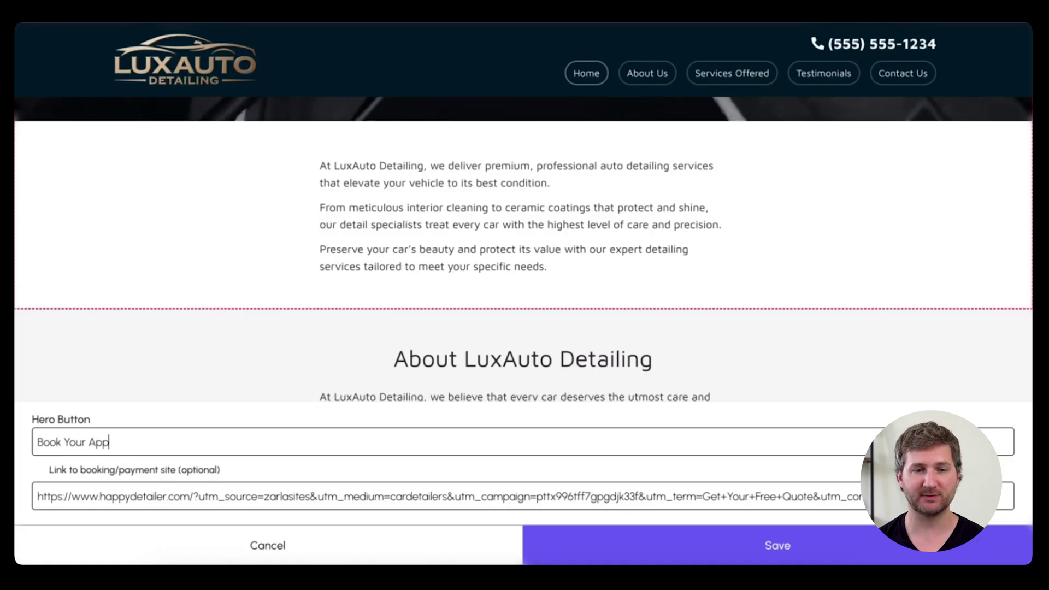
pyautogui.write('ment Today!')
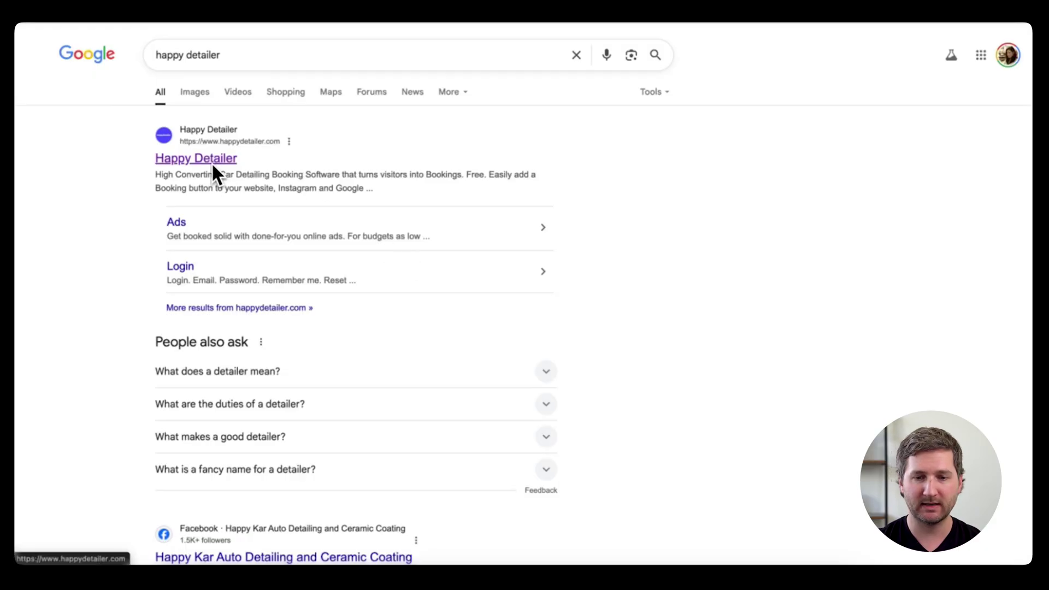
# Step: Sign up for a free HappyDetailer account with first and last name, consenting to booking messages
pyautogui.click(212, 162)
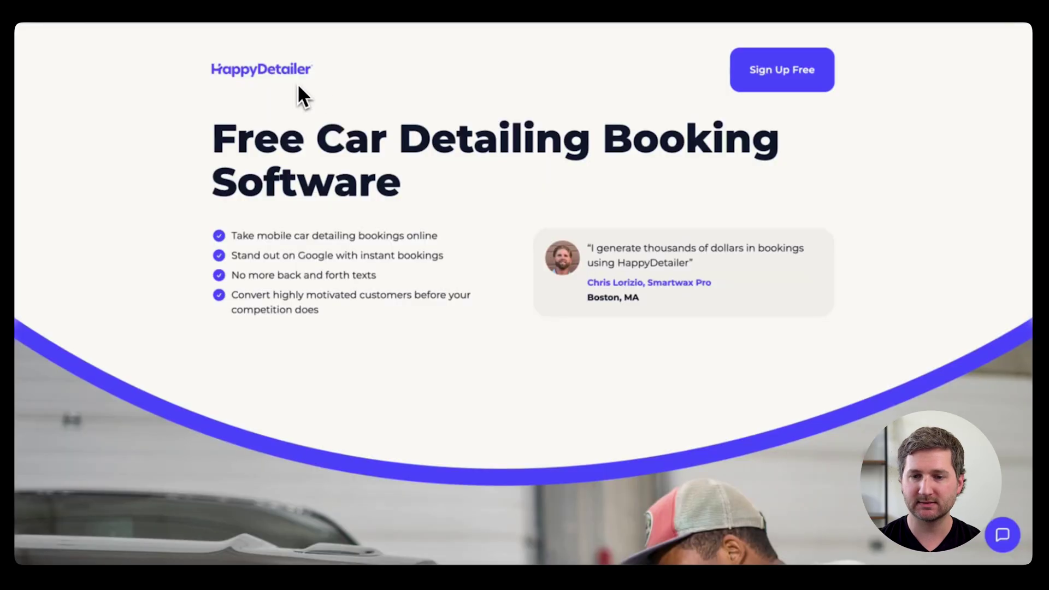
pyautogui.click(786, 73)
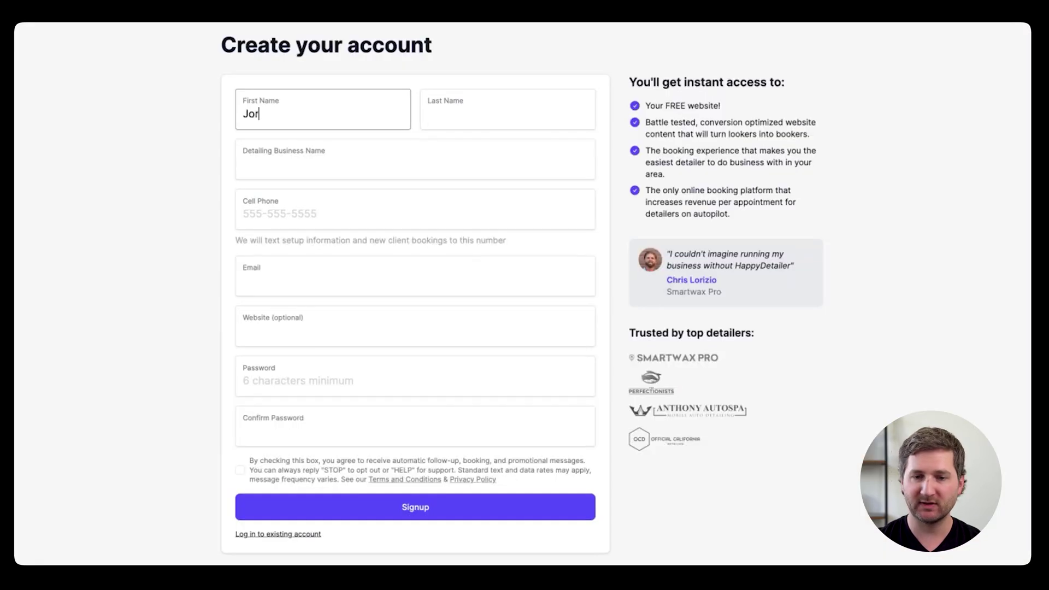
pyautogui.press('Tab')
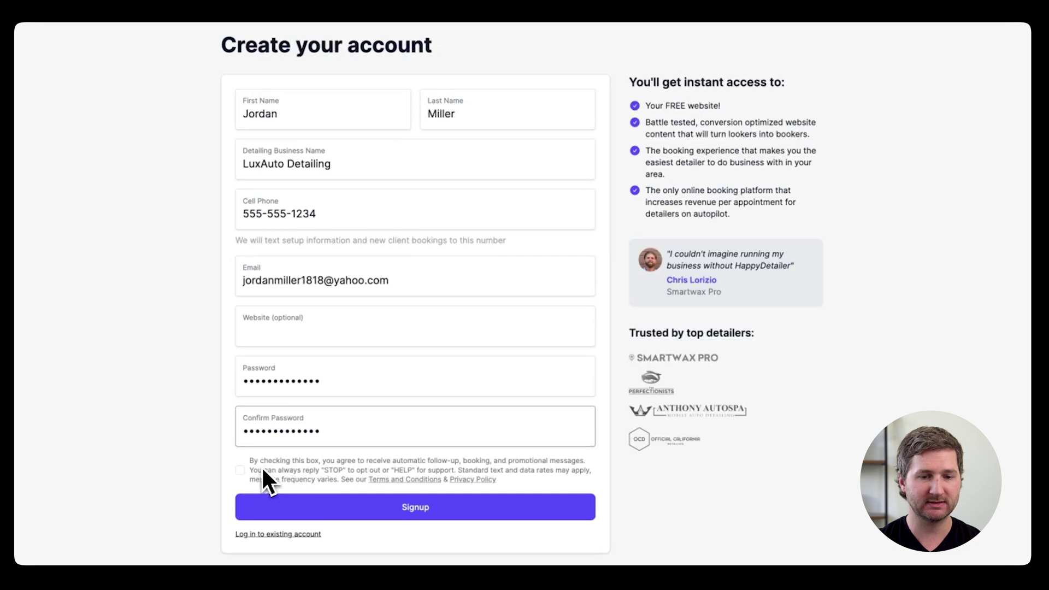
pyautogui.click(241, 470)
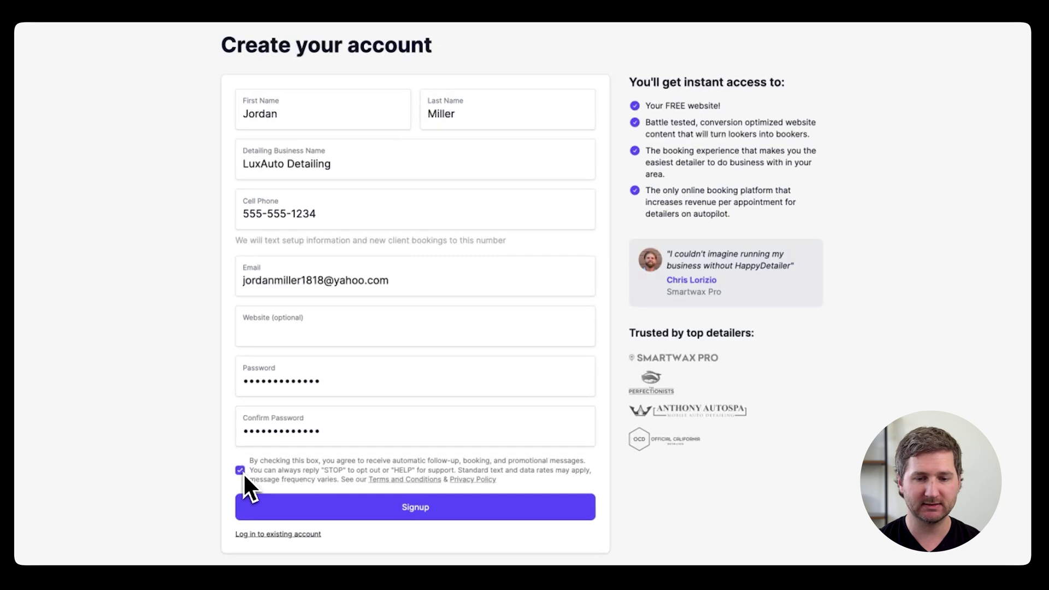
pyautogui.click(411, 506)
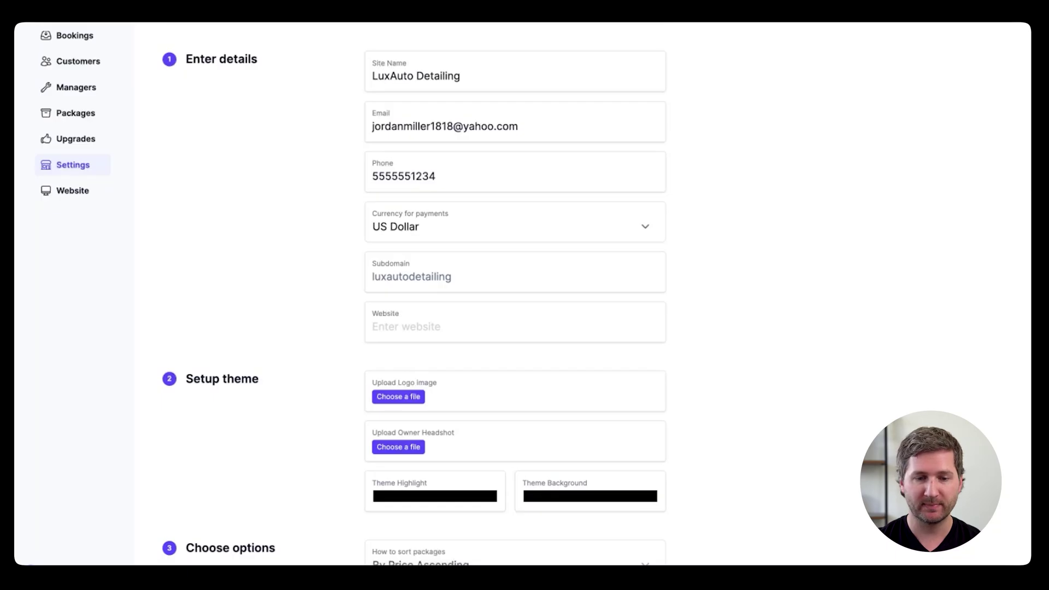
pyautogui.scroll(-5, 794, 246)
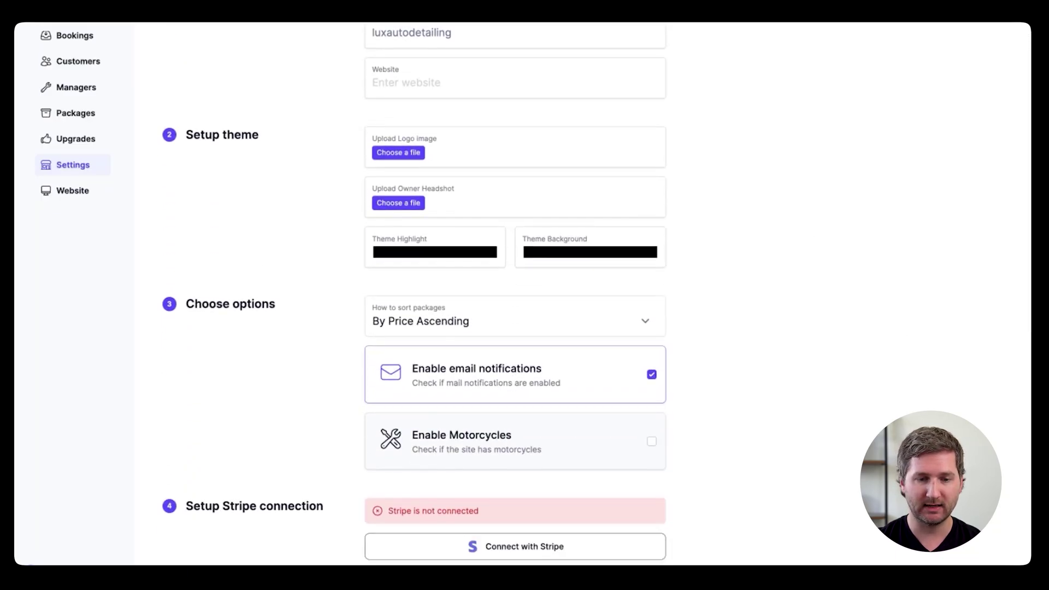
pyautogui.scroll(-4, 597, 295)
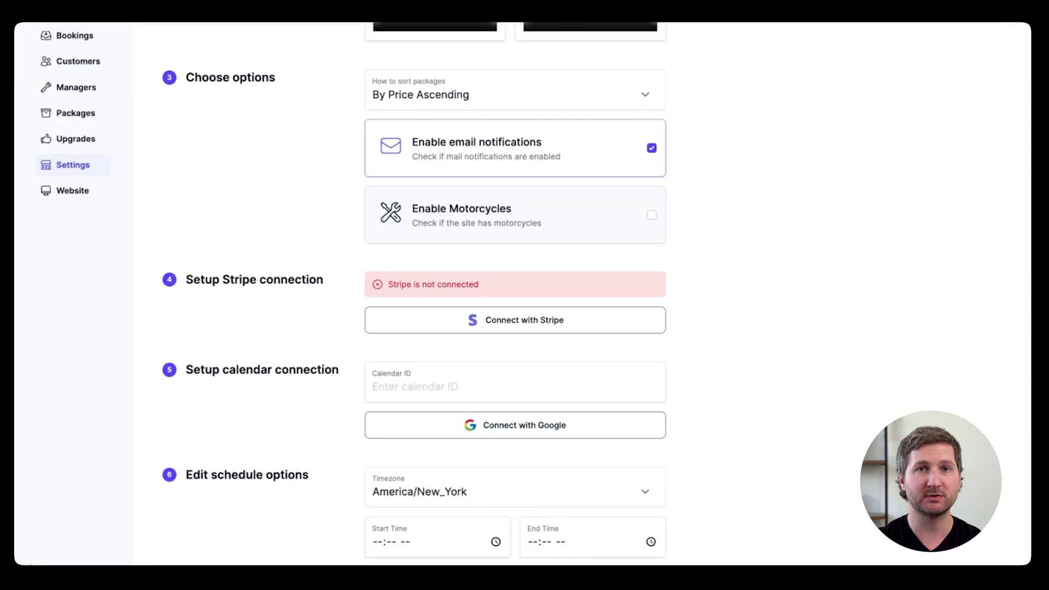
pyautogui.scroll(-5, 515, 295)
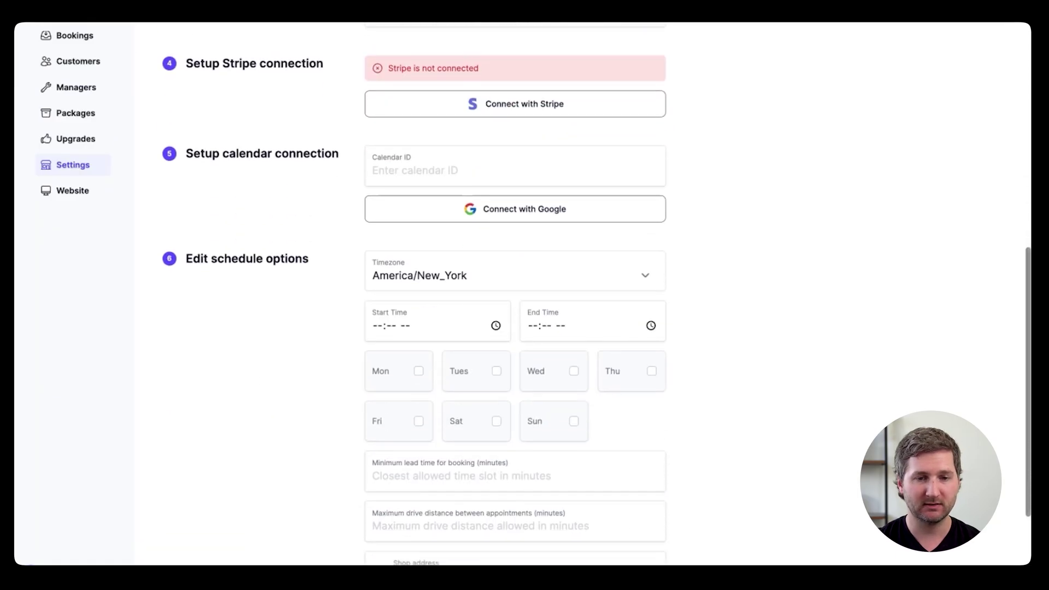
pyautogui.scroll(-1, 515, 295)
pyautogui.scroll(-2, 515, 296)
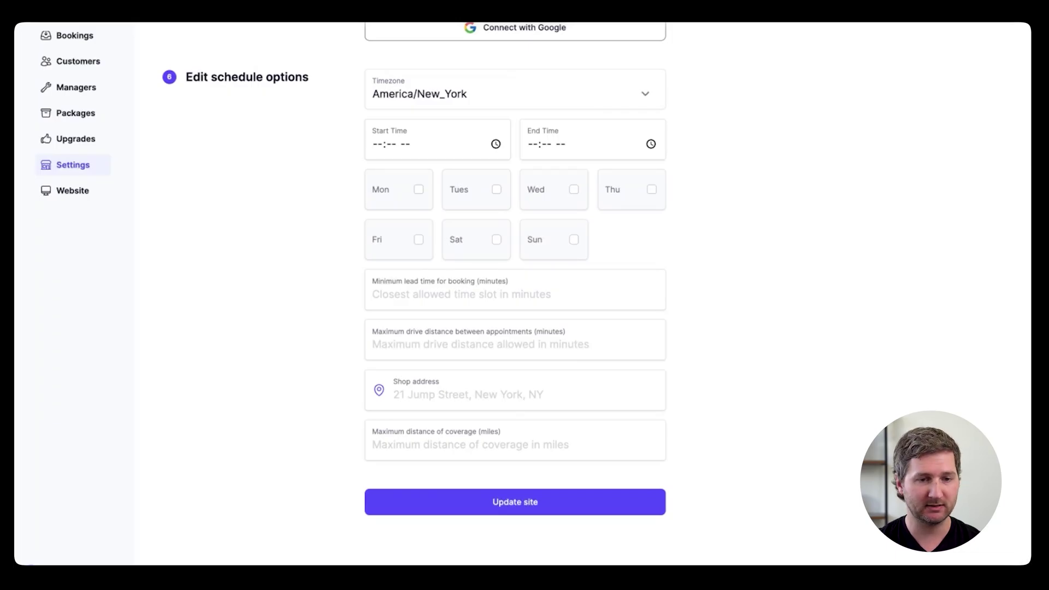
# Step: Browse HappyDetailer's Bookings, Customers, Managers and Packages, and review the Full Detail package
pyautogui.click(75, 38)
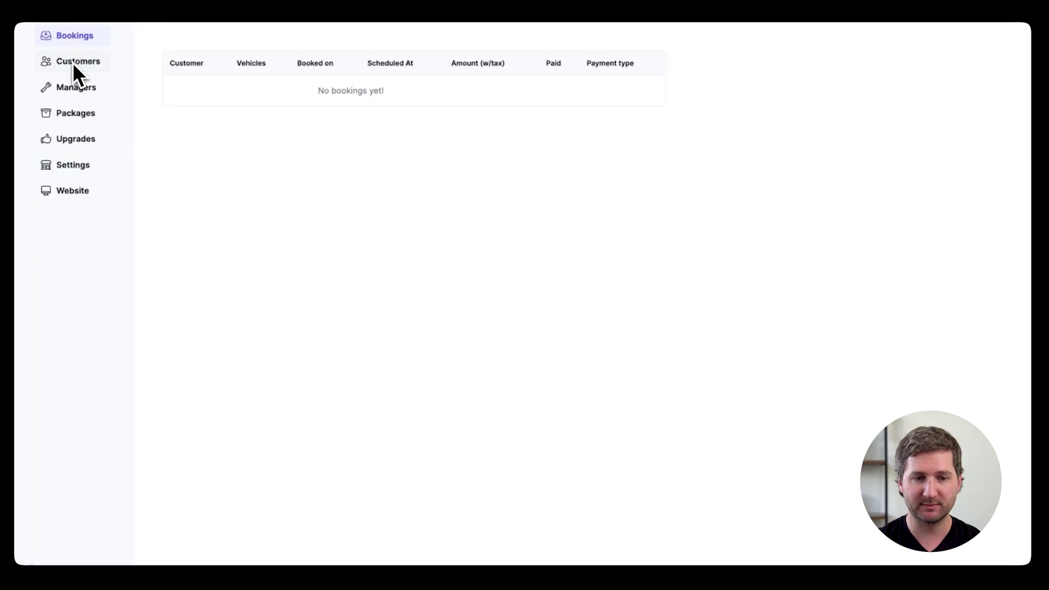
pyautogui.click(72, 62)
pyautogui.click(73, 87)
pyautogui.click(73, 113)
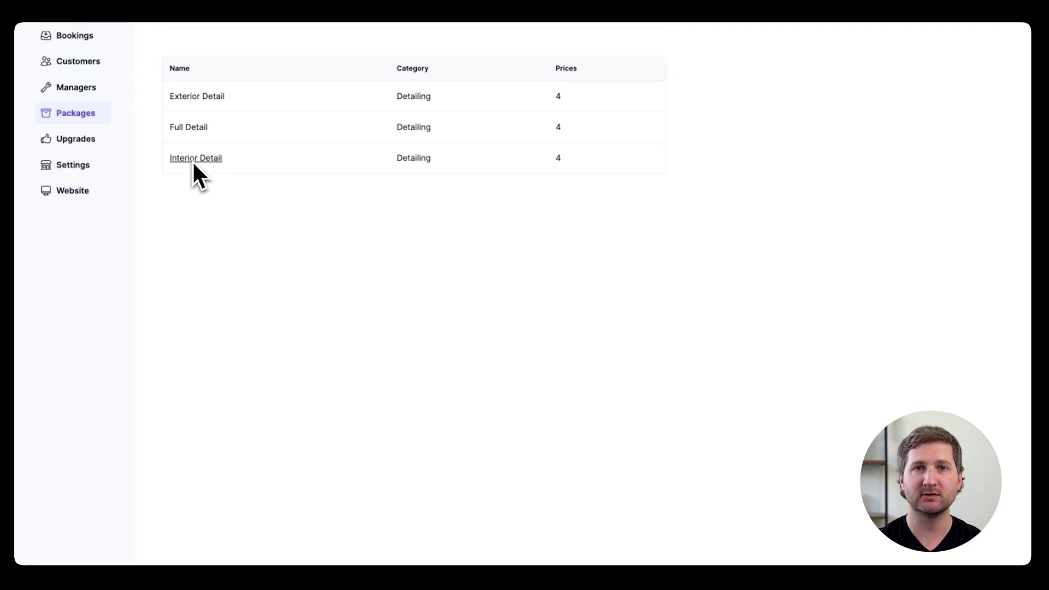
pyautogui.click(200, 131)
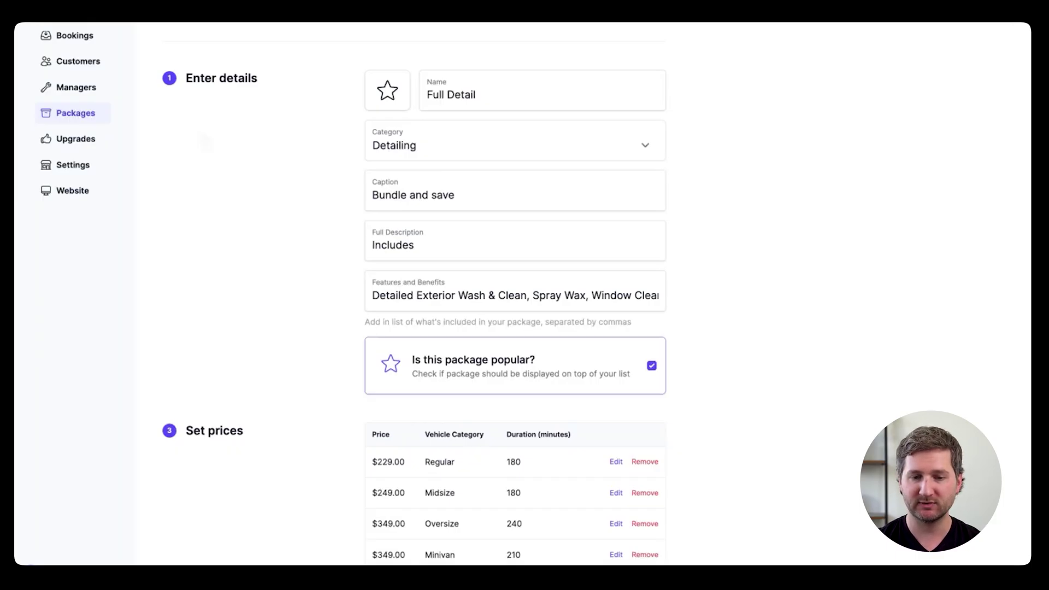
pyautogui.scroll(-5, 516, 295)
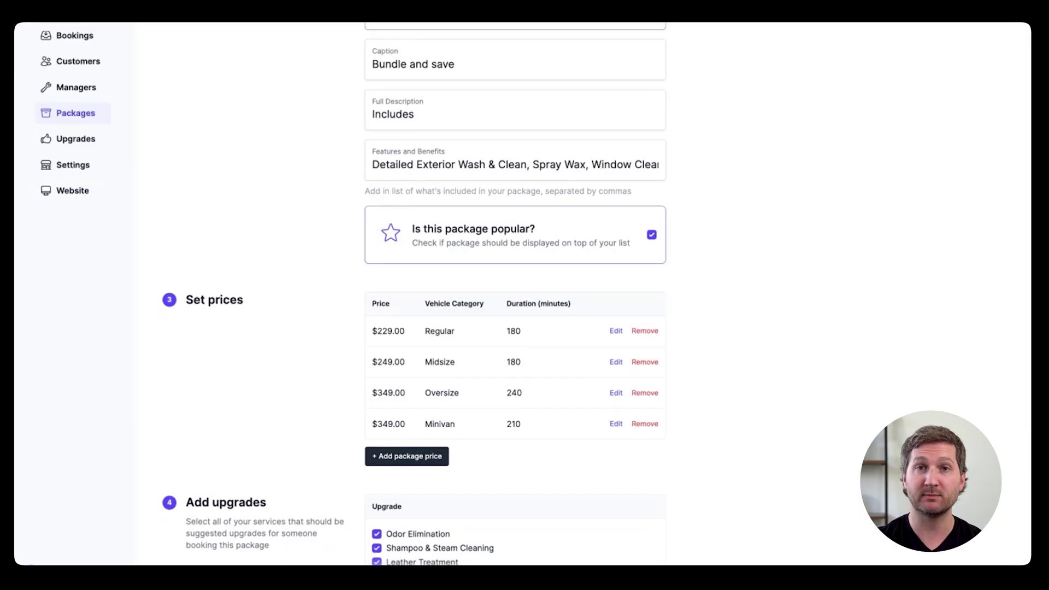
pyautogui.scroll(-5, 681, 208)
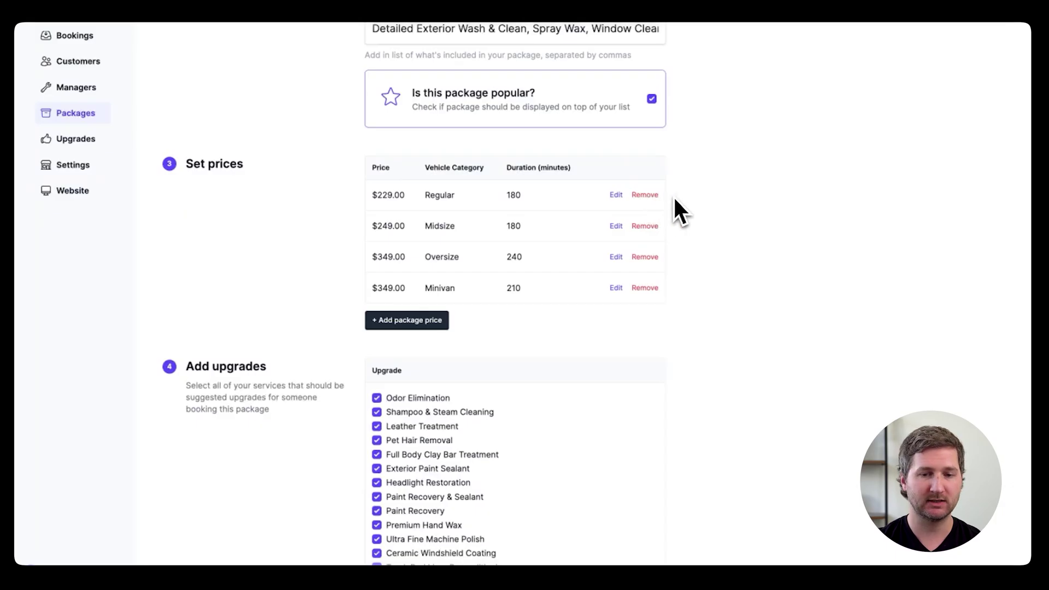
pyautogui.scroll(-5, 683, 200)
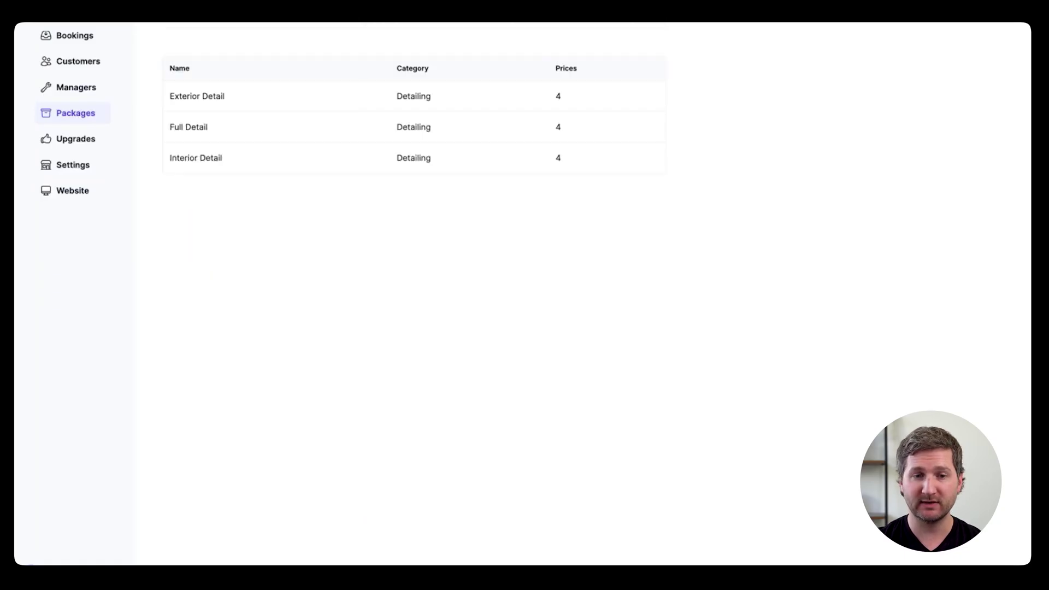
# Step: Look through Upgrades and Settings, then bring up the Website editor with its live preview
pyautogui.click(78, 141)
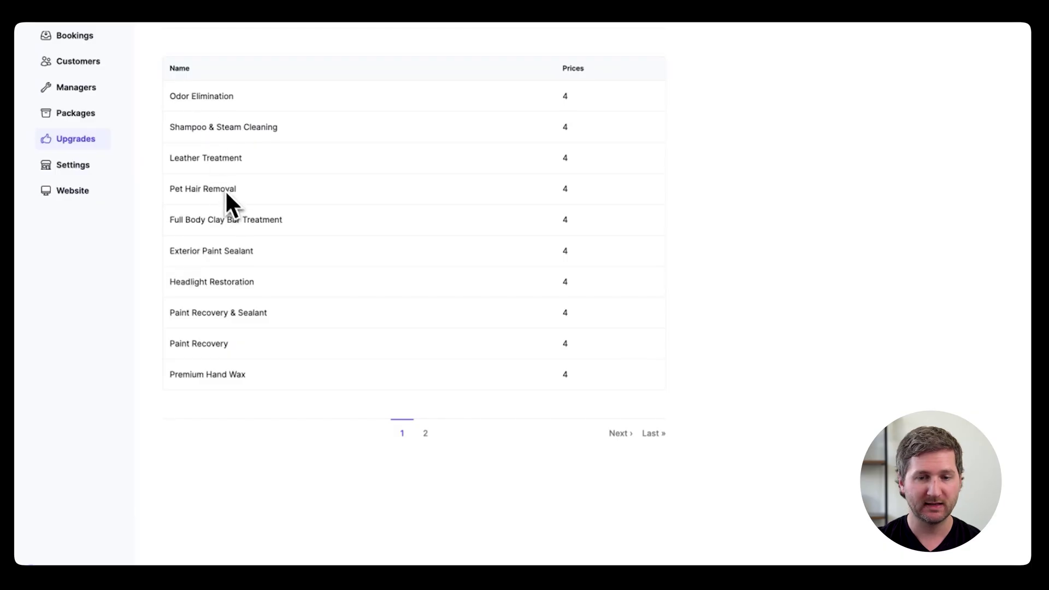
pyautogui.click(76, 166)
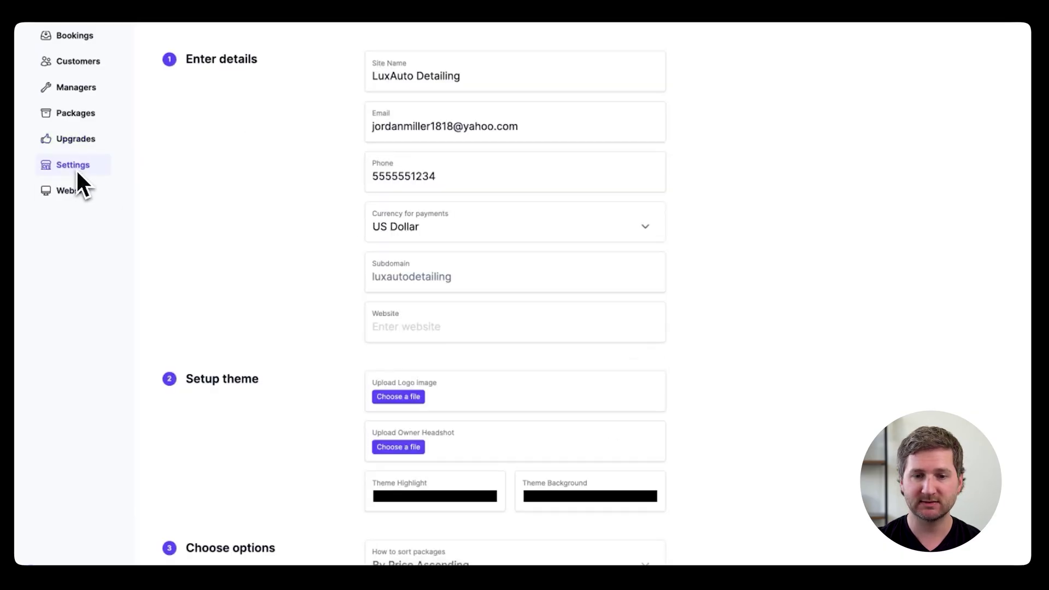
pyautogui.click(70, 195)
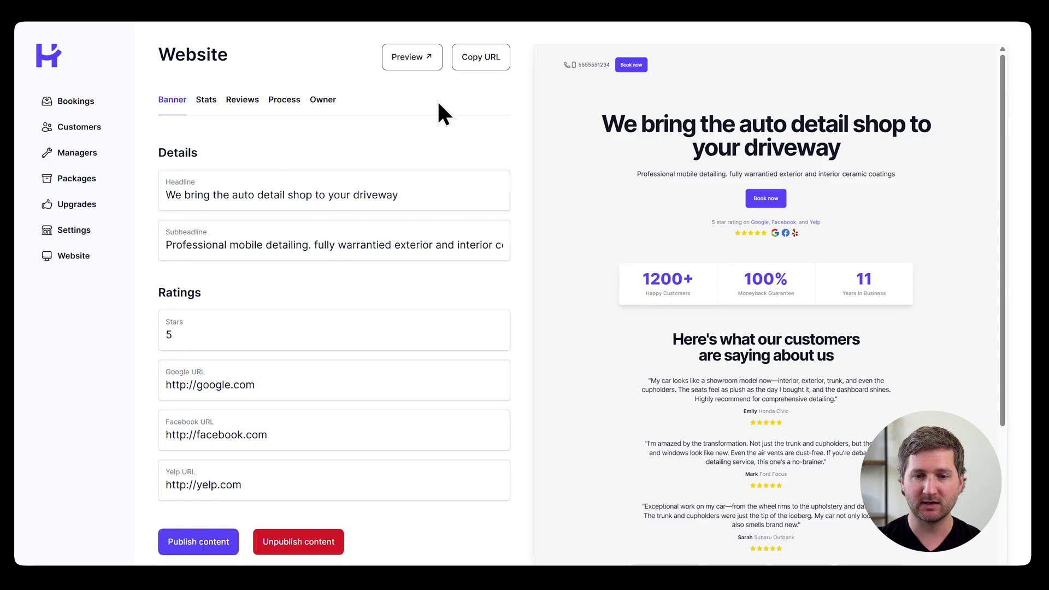
# Step: Link the hero button to the copied HappyDetailer booking URL, save, and test the button
pyautogui.click(474, 72)
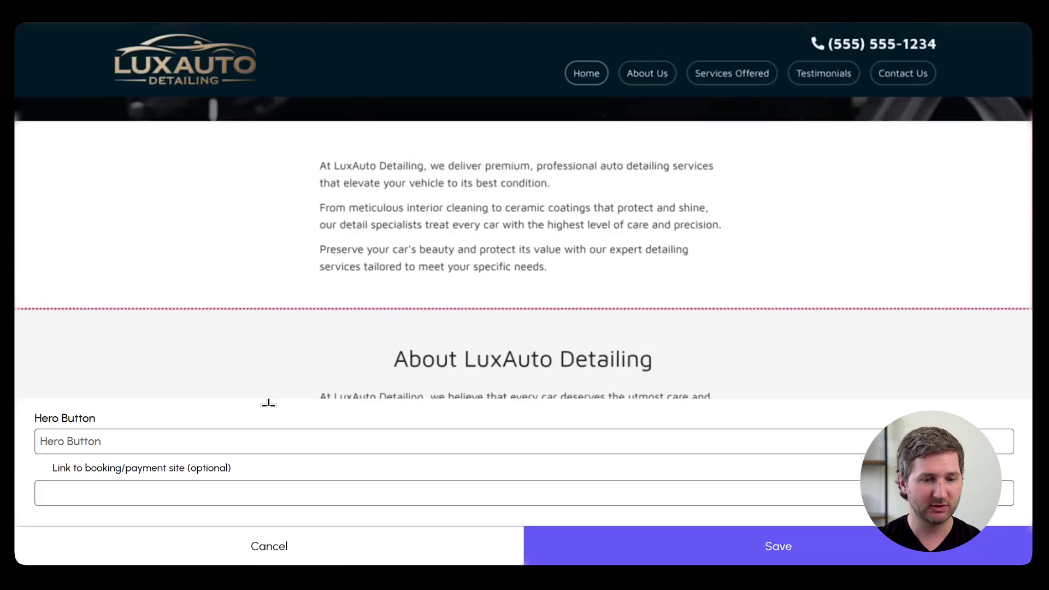
pyautogui.click(184, 490)
pyautogui.hotkey('ctrl', 'v')
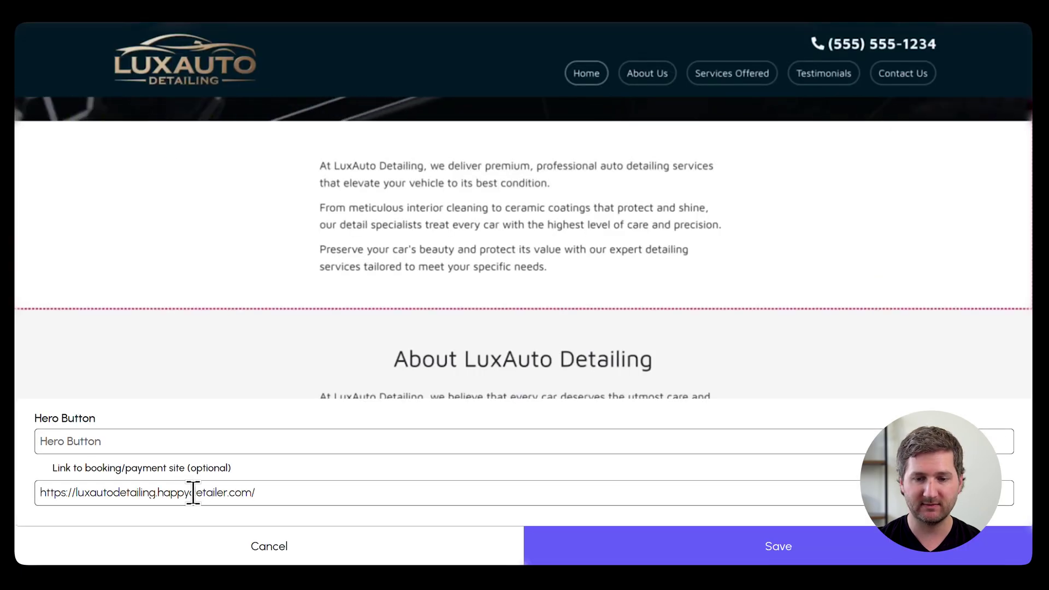
pyautogui.click(736, 538)
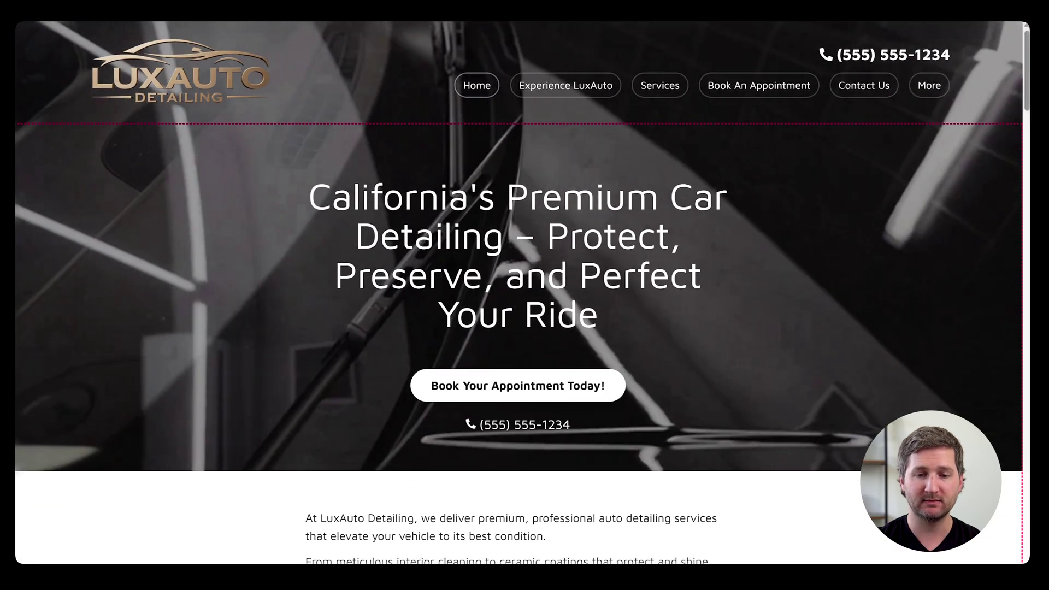
pyautogui.click(557, 388)
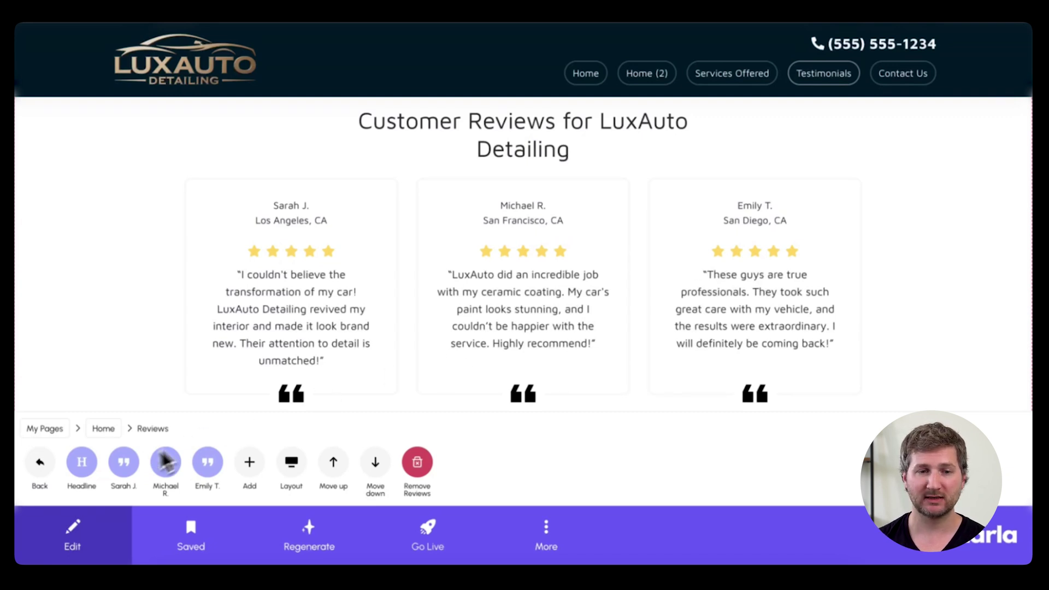
# Step: Inspect the first review's customer and location fields unchanged, then start adding a new review
pyautogui.click(123, 462)
pyautogui.click(124, 463)
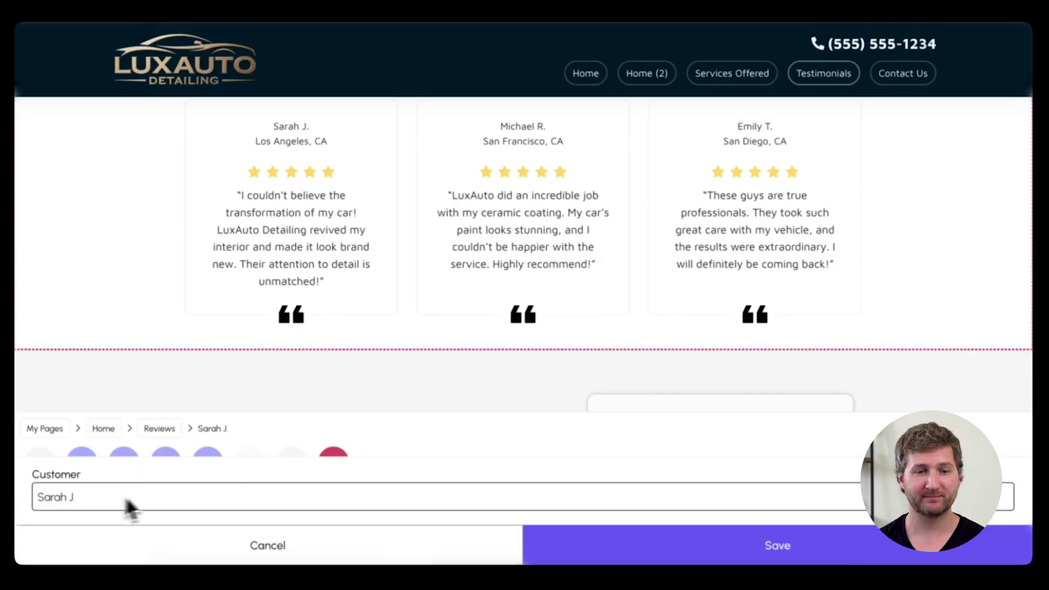
pyautogui.click(238, 546)
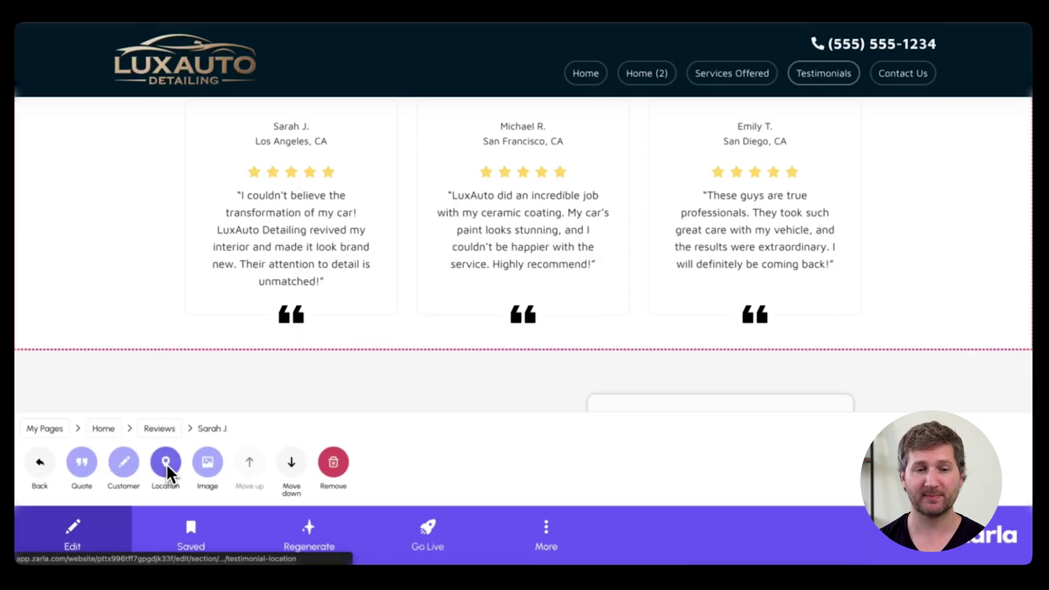
pyautogui.click(166, 463)
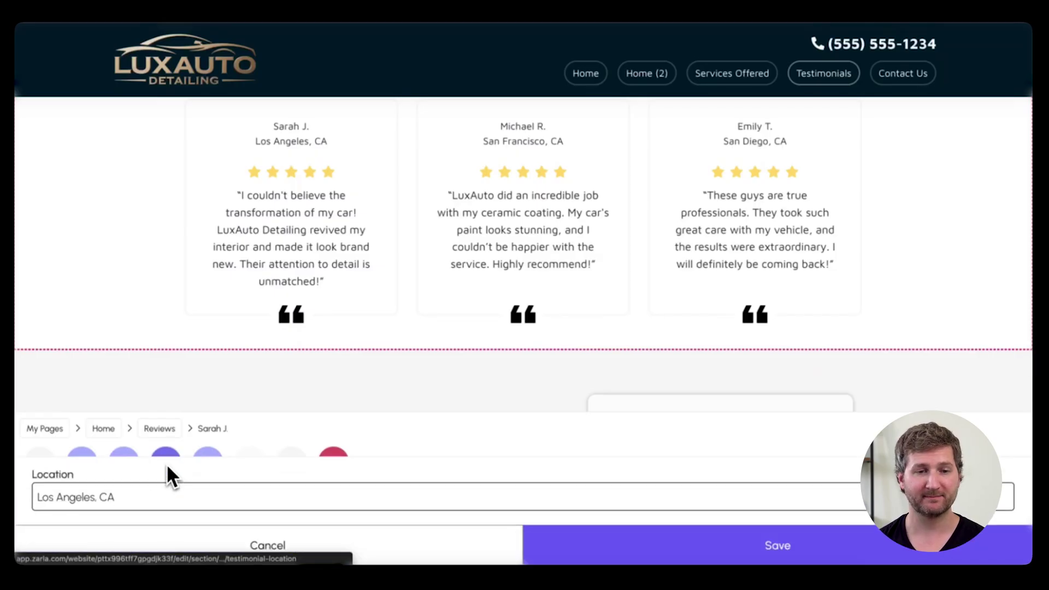
pyautogui.click(236, 552)
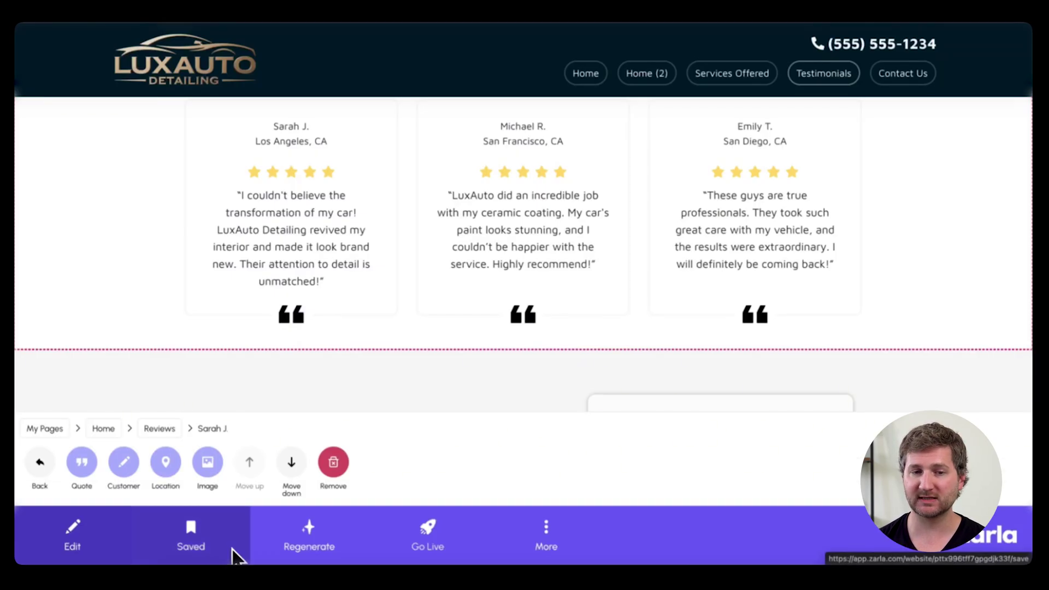
pyautogui.click(41, 461)
pyautogui.click(247, 465)
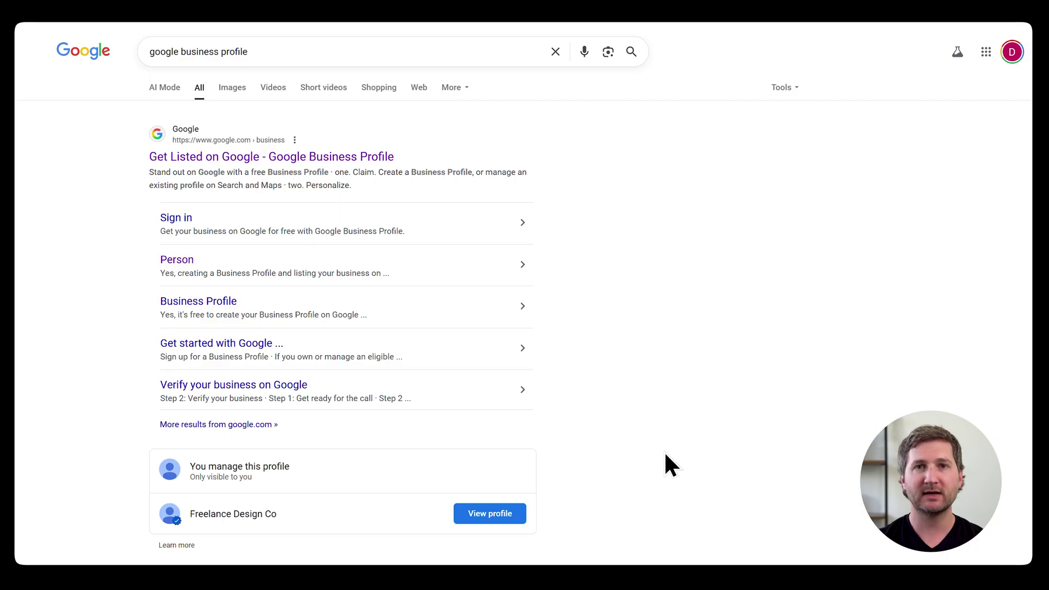
# Step: Start a new Google Business Profile named LuxAuto and enter 'car det' as the business category
pyautogui.click(311, 157)
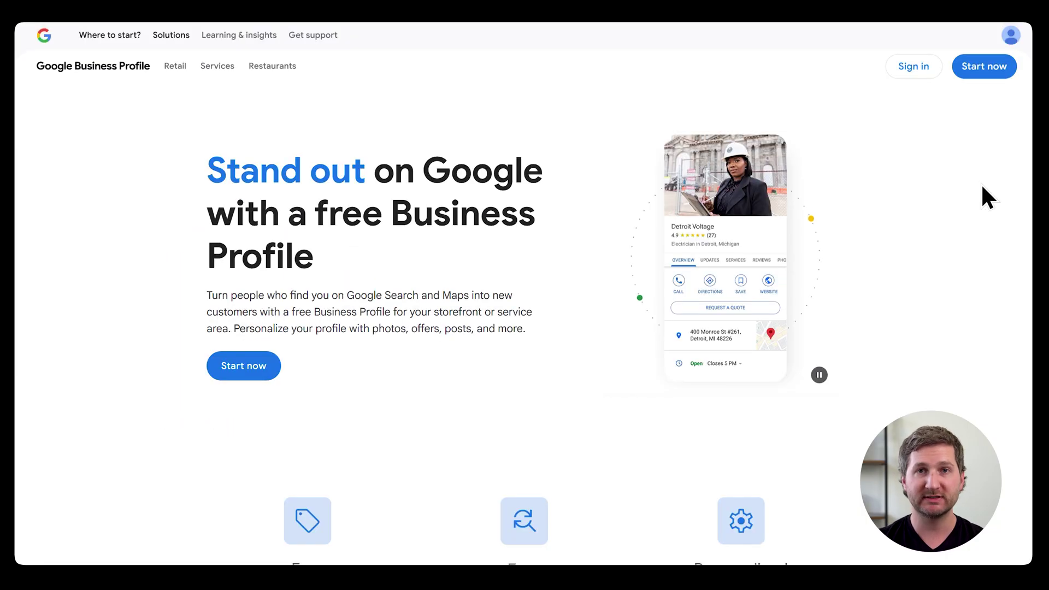
pyautogui.click(257, 375)
pyautogui.click(619, 182)
pyautogui.write('LuxAuto')
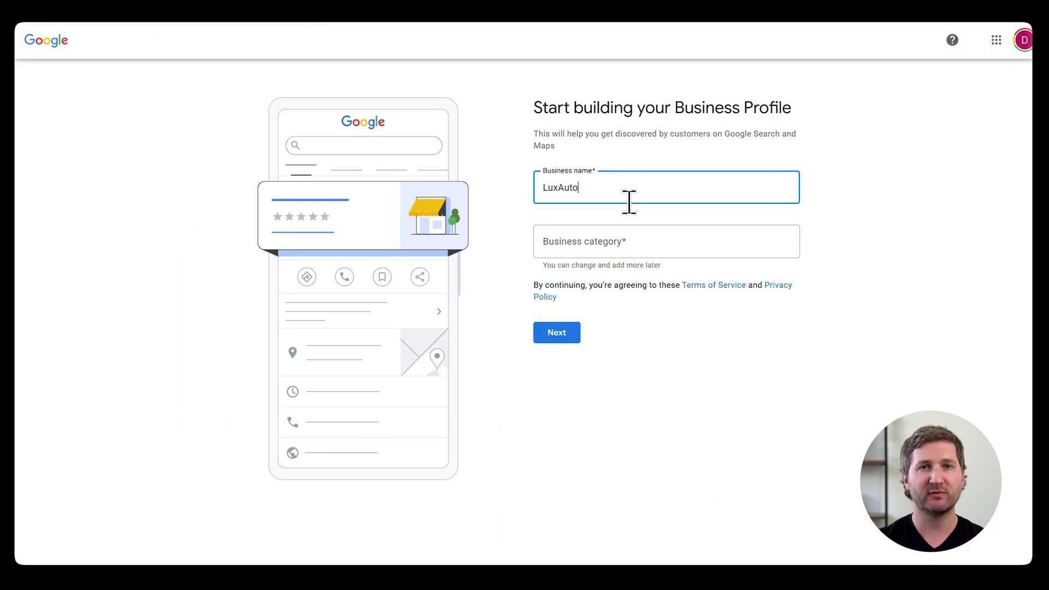
pyautogui.click(629, 232)
pyautogui.write('car det')
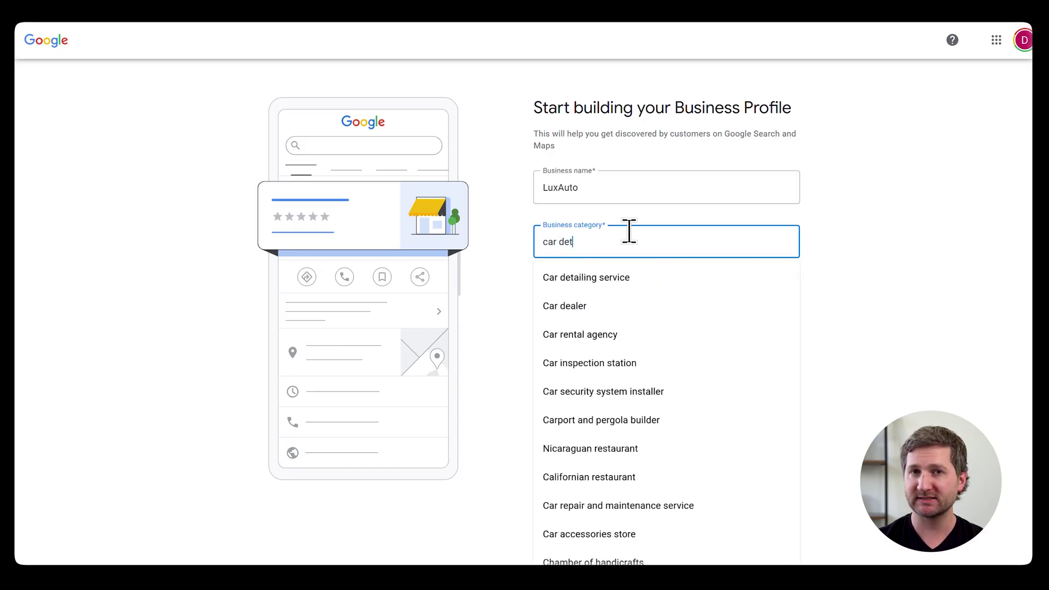
# Step: Pick Car detailing service as the category and view Land of Lakes Detailing in Google Maps
pyautogui.click(634, 281)
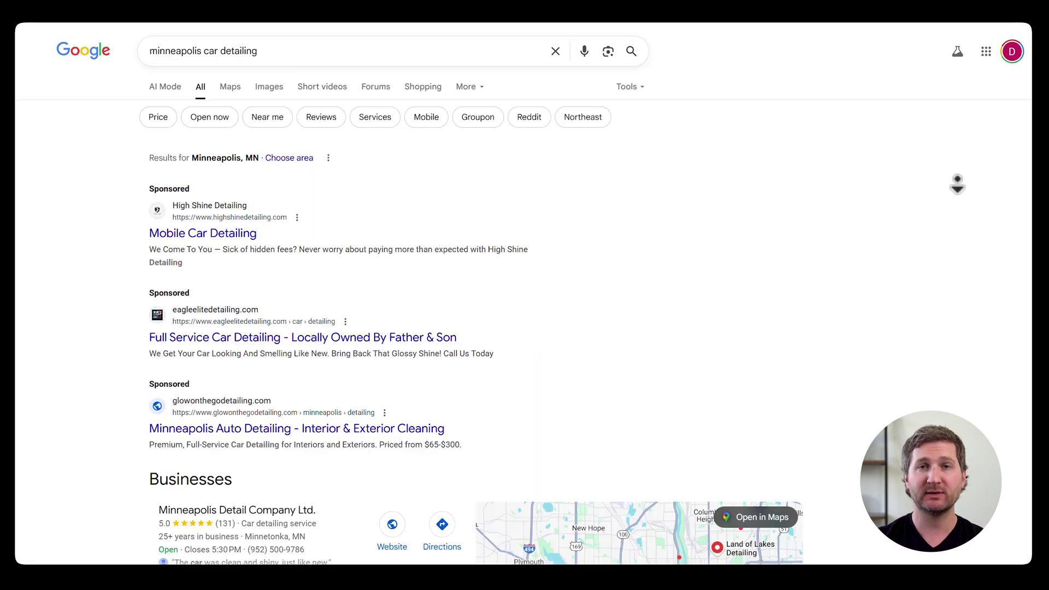
pyautogui.scroll(-1, 953, 216)
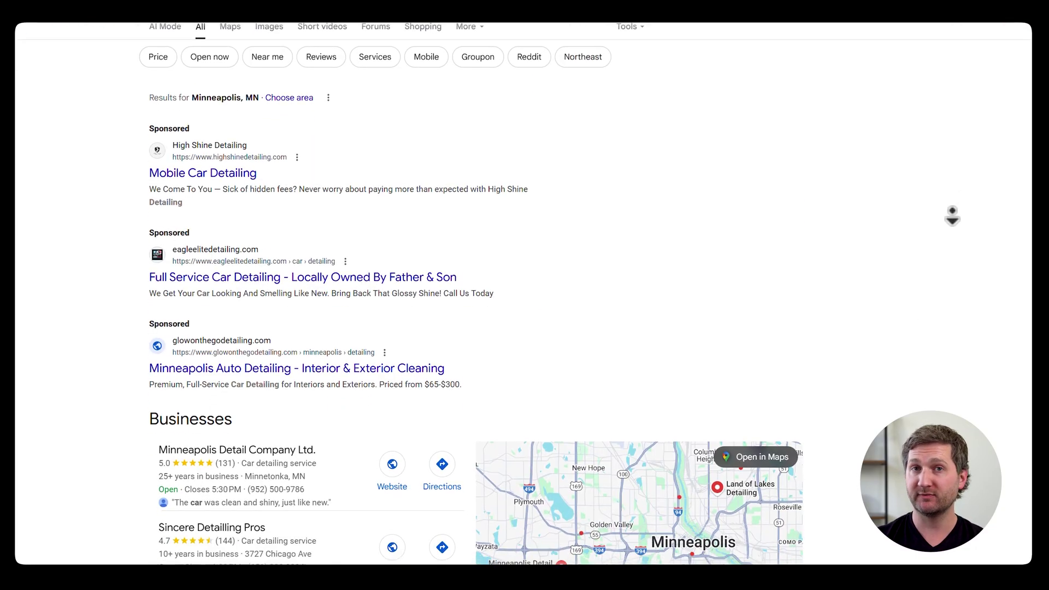
pyautogui.scroll(-5, 952, 216)
pyautogui.click(751, 145)
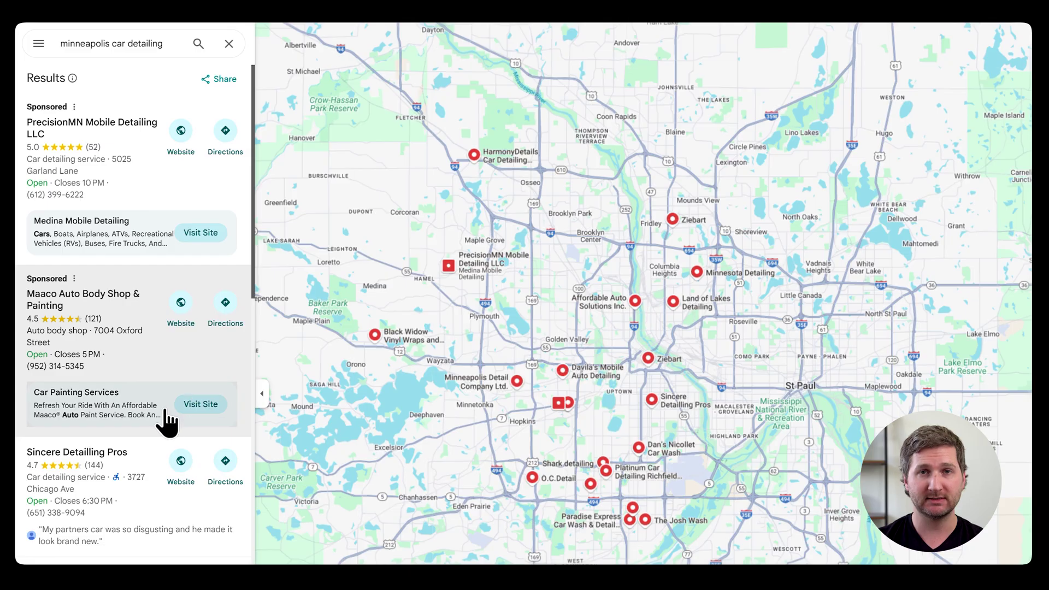
pyautogui.scroll(-15, 165, 415)
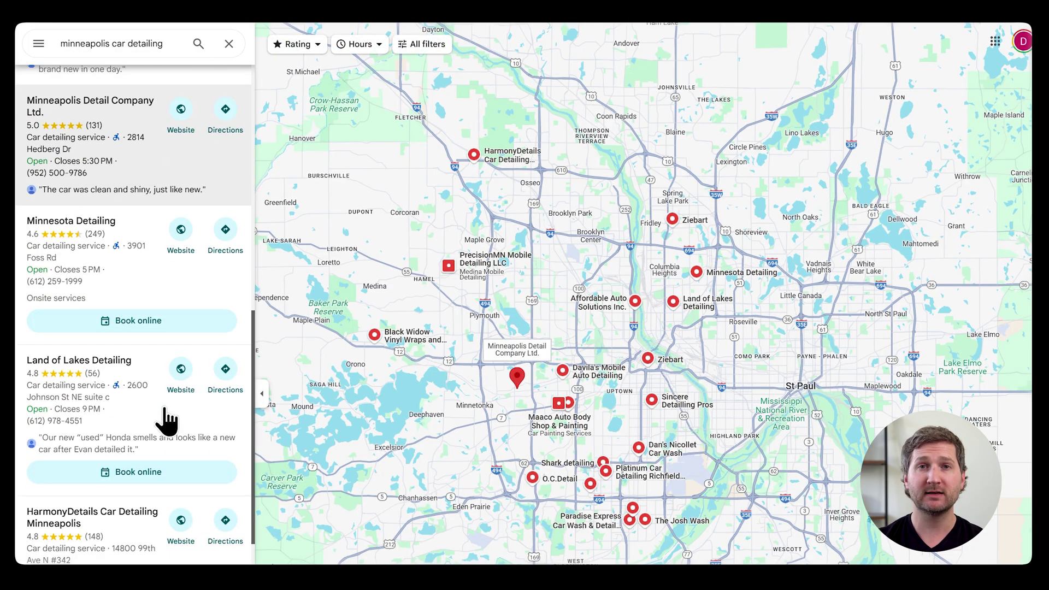
pyautogui.click(165, 410)
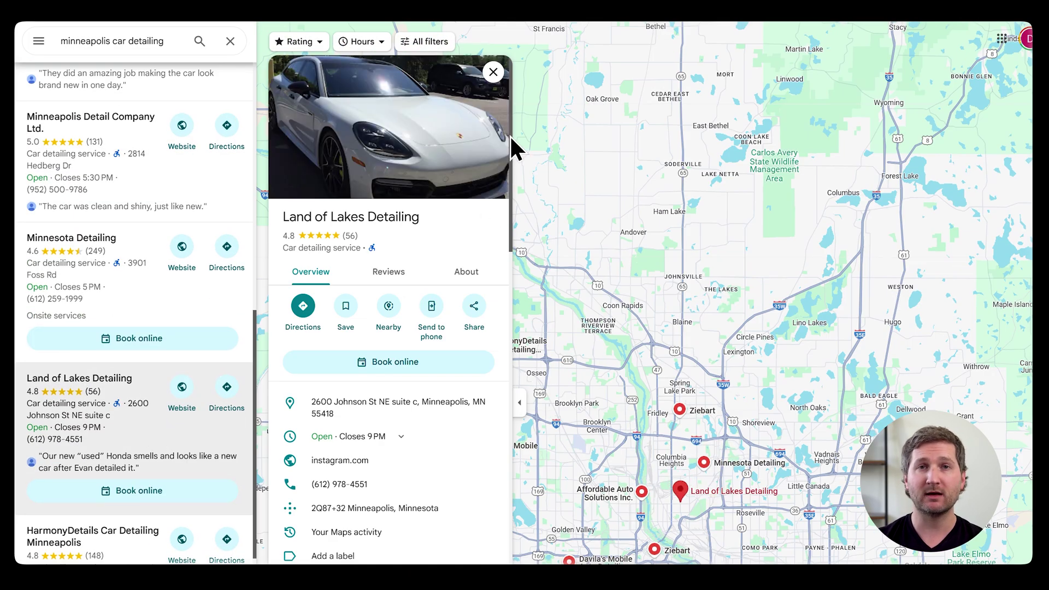
pyautogui.moveTo(510, 135); pyautogui.dragTo(510, 119)
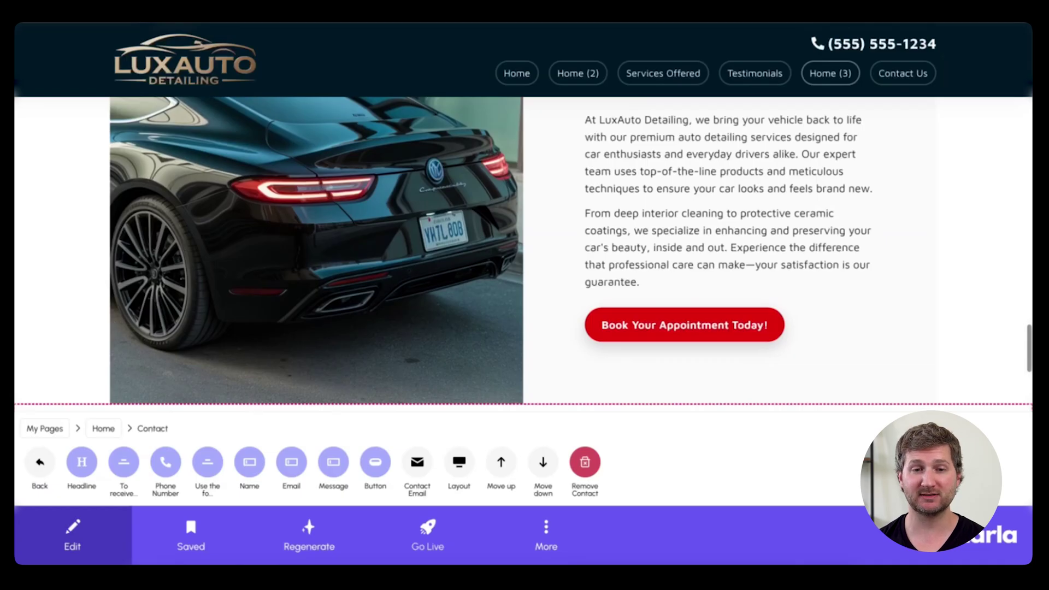
# Step: Add an Image Gallery section to the Home page and move it above Testimonials
pyautogui.click(44, 463)
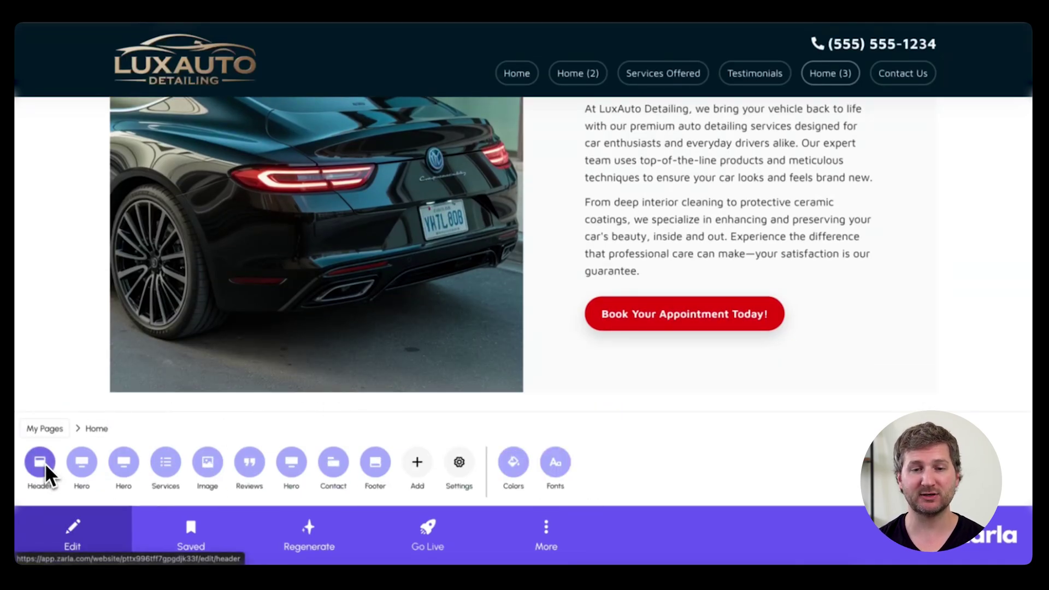
pyautogui.click(415, 460)
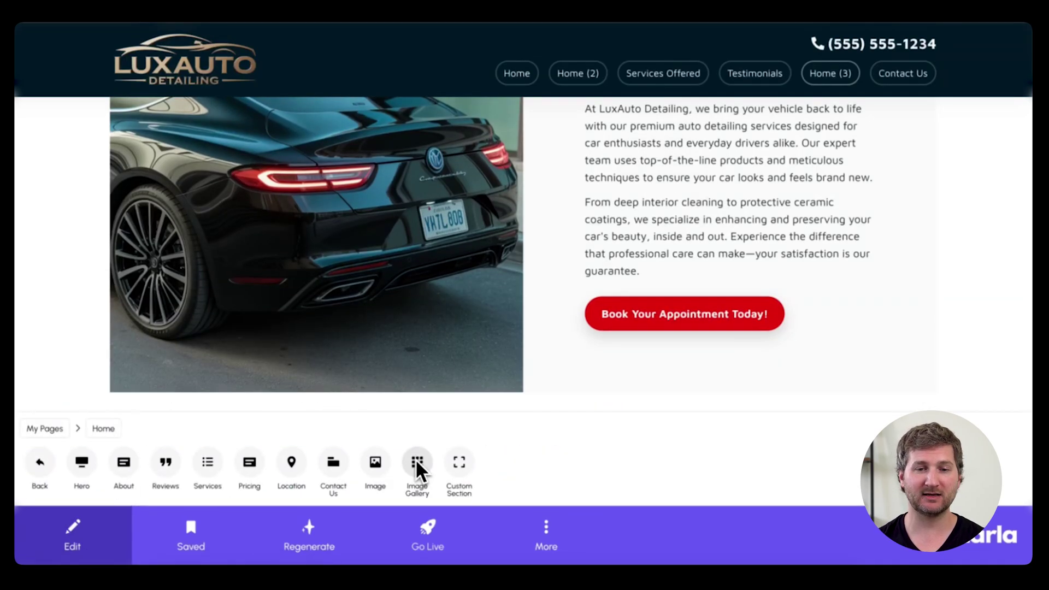
pyautogui.click(415, 462)
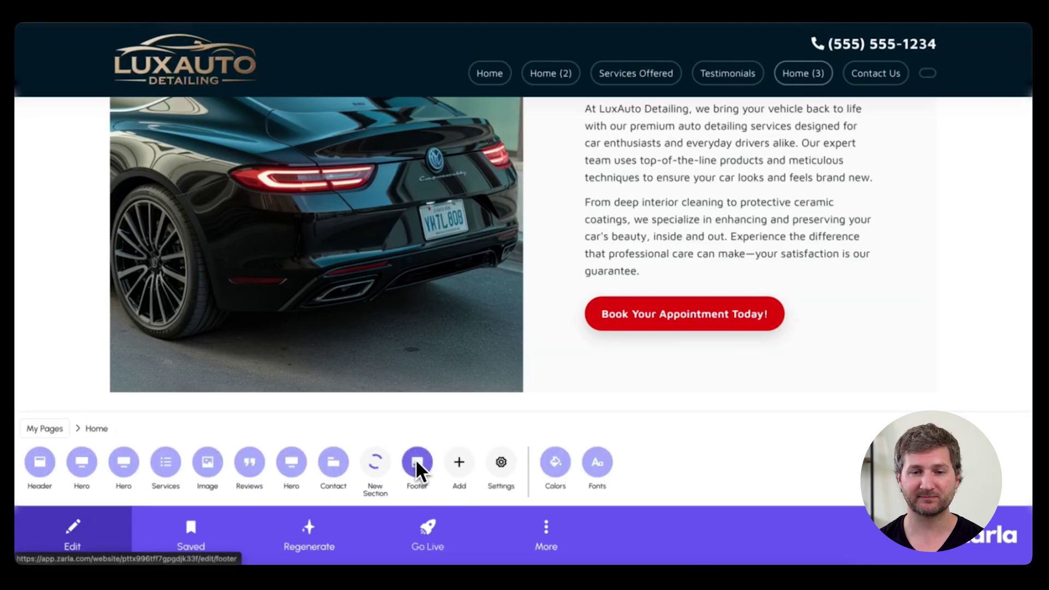
pyautogui.click(375, 464)
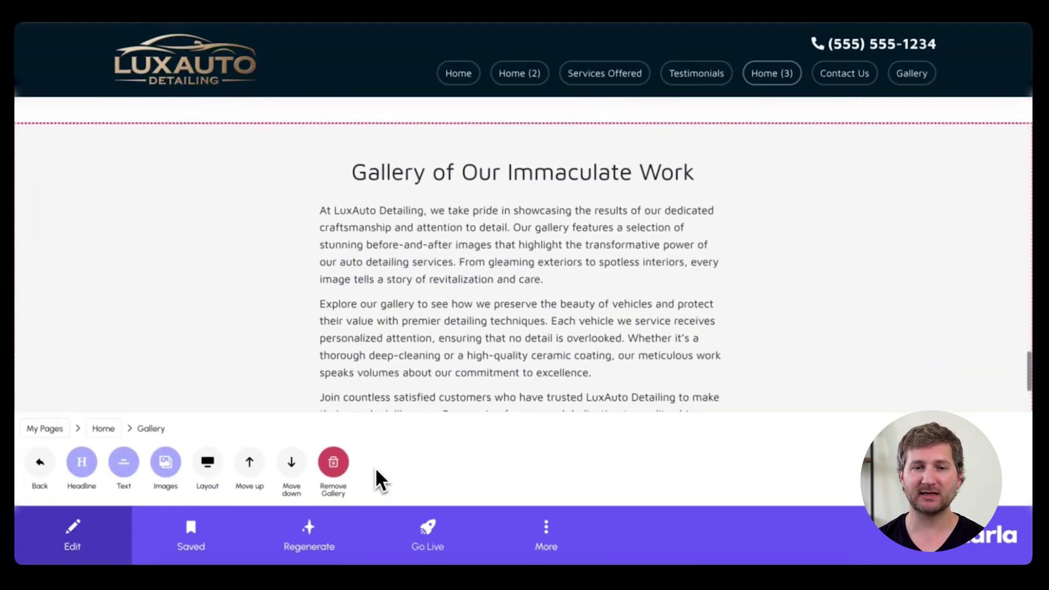
pyautogui.click(249, 463)
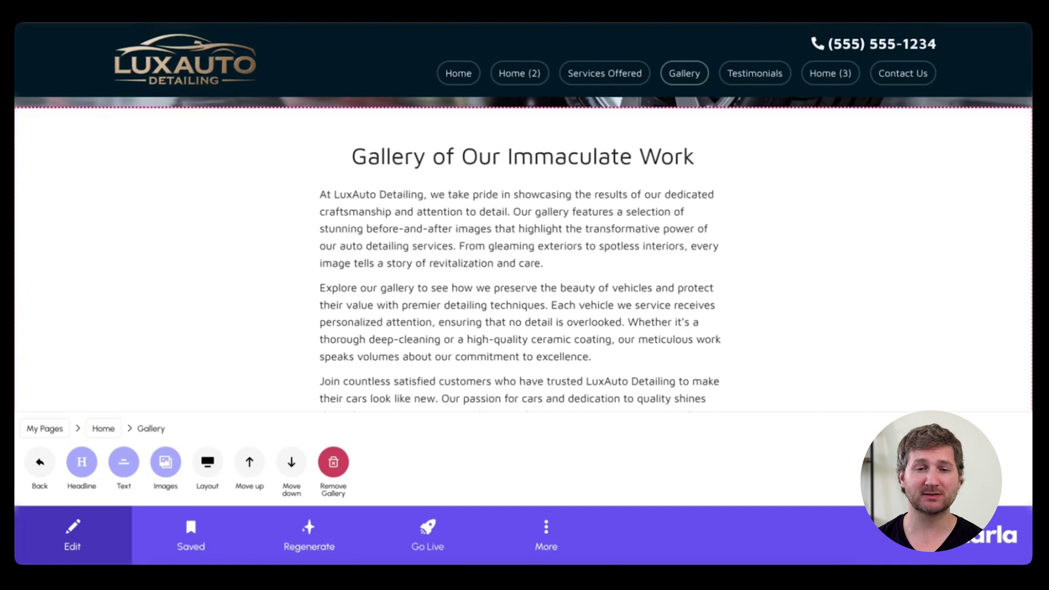
# Step: Set the gallery headline to 'Transformations That Turn Heads'
pyautogui.click(82, 463)
pyautogui.write('Transfo')
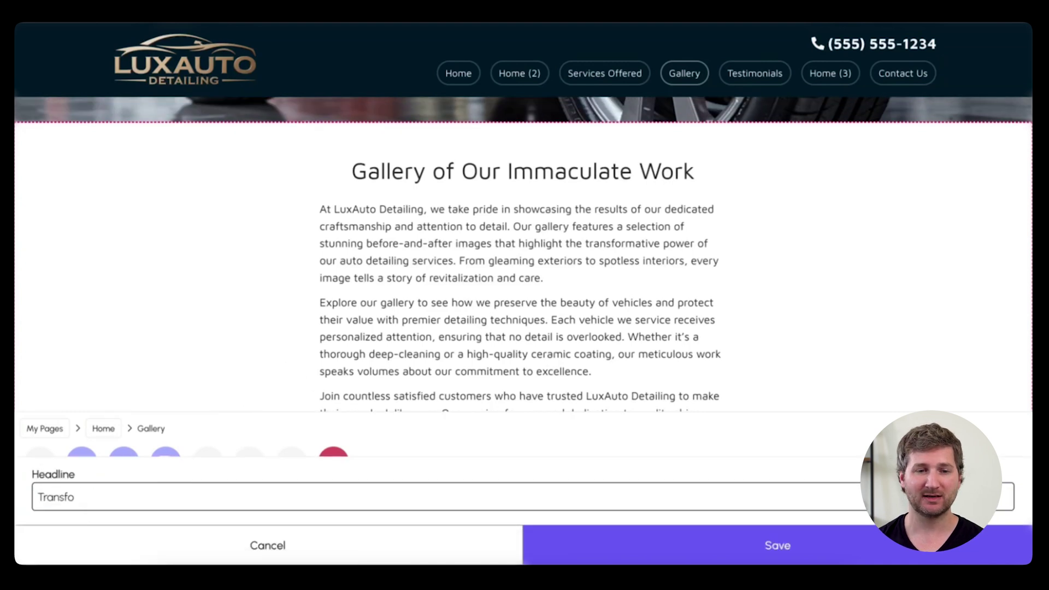
pyautogui.write('rmations That Turn Heads')
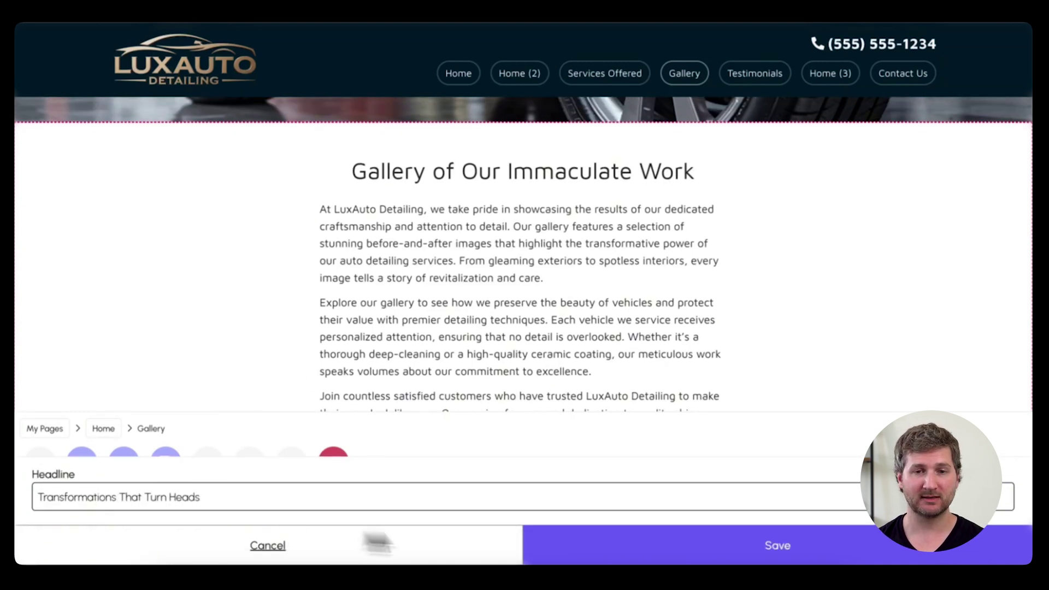
pyautogui.click(570, 541)
# Step: Delete the middle 'Explore our gallery' paragraph from the gallery intro text and save
pyautogui.scroll(-1, 706, 388)
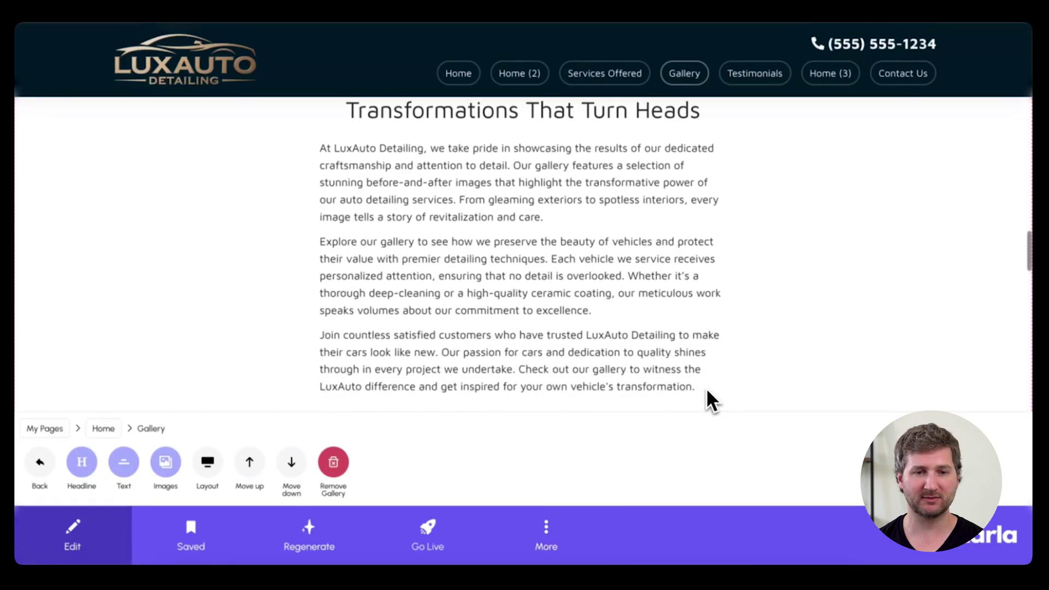
pyautogui.click(124, 463)
pyautogui.moveTo(39, 460); pyautogui.dragTo(38, 408)
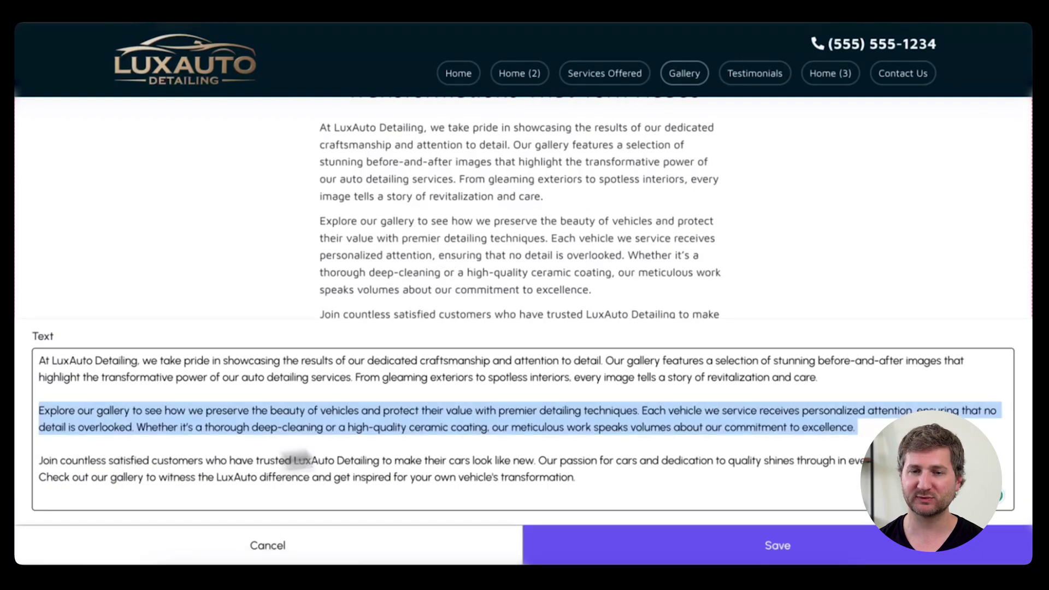
pyautogui.press('BackSpace')
pyautogui.click(672, 549)
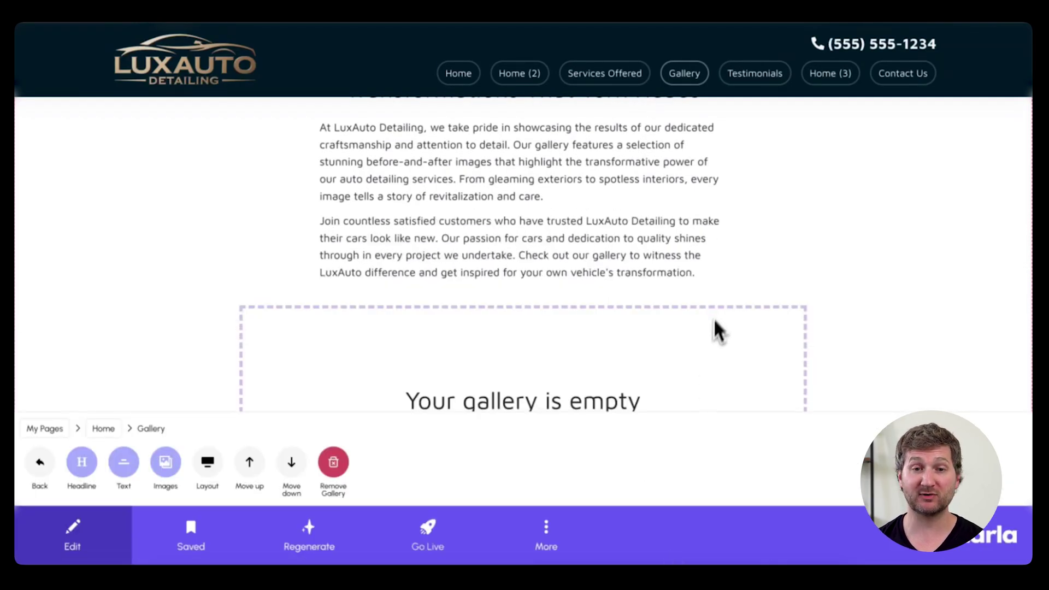
# Step: Upload eight before-and-after detailing photos from the Car Detailing folder into the gallery
pyautogui.scroll(-2, 716, 323)
pyautogui.click(163, 463)
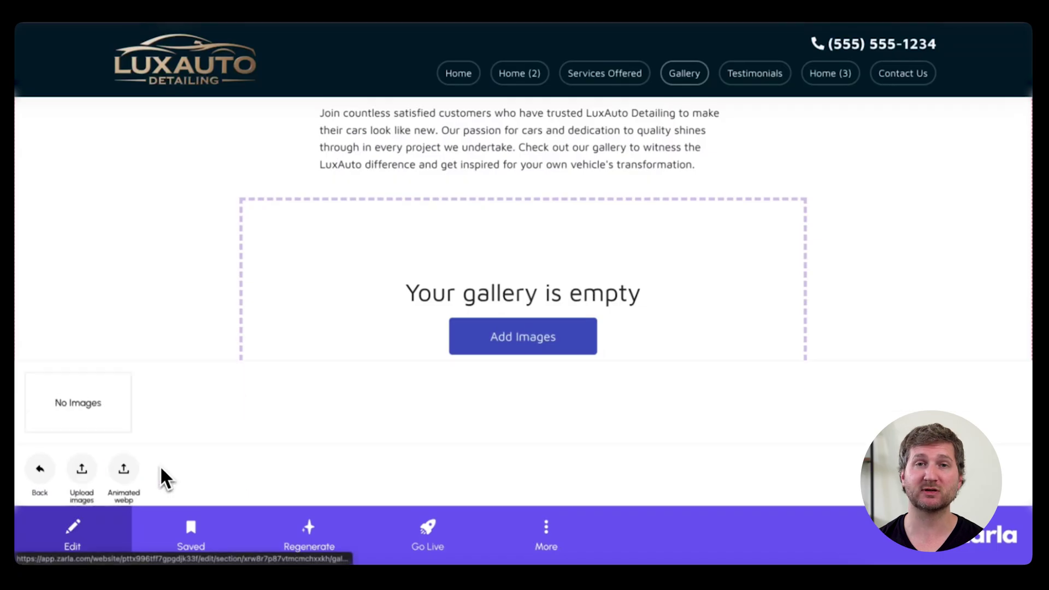
pyautogui.click(82, 463)
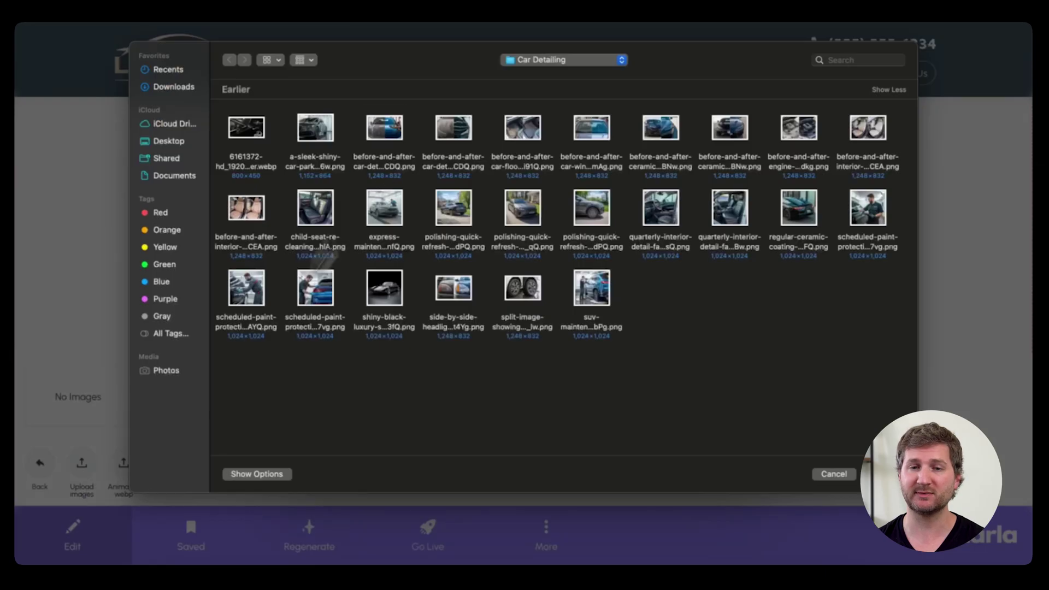
pyautogui.click(384, 127)
pyautogui.keyDown('super'); pyautogui.click(522, 127); pyautogui.keyUp('super')
pyautogui.keyDown('super'); pyautogui.click(730, 128); pyautogui.keyUp('super')
pyautogui.keyDown('super'); pyautogui.click(799, 127); pyautogui.keyUp('super')
pyautogui.keyDown('super'); pyautogui.click(246, 207); pyautogui.keyUp('super')
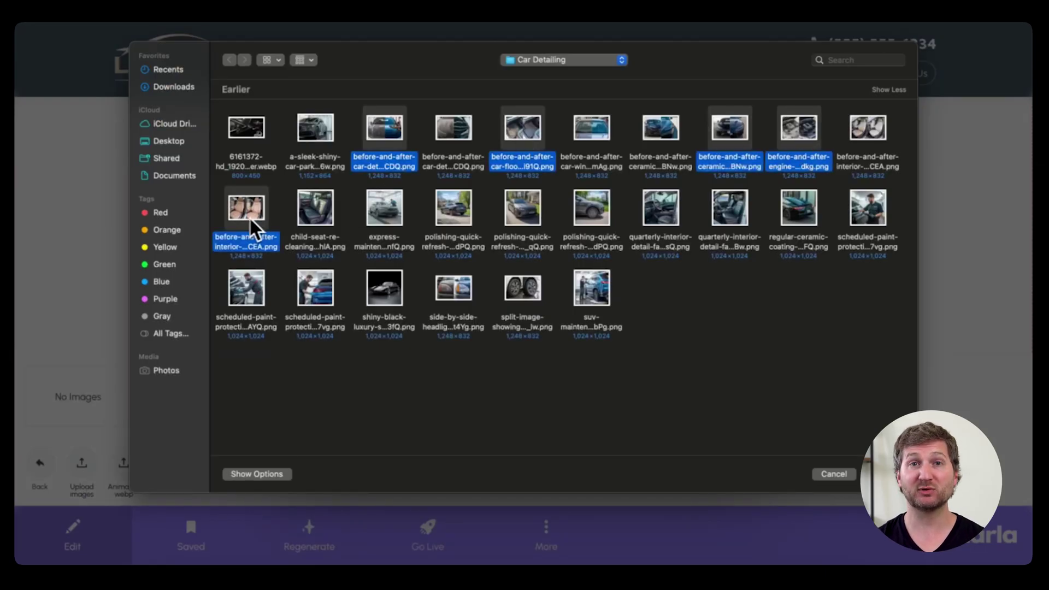
pyautogui.keyDown('super'); pyautogui.click(730, 213); pyautogui.keyUp('super')
pyautogui.keyDown('super'); pyautogui.click(522, 287); pyautogui.keyUp('super')
pyautogui.keyDown('super'); pyautogui.click(454, 287); pyautogui.keyUp('super')
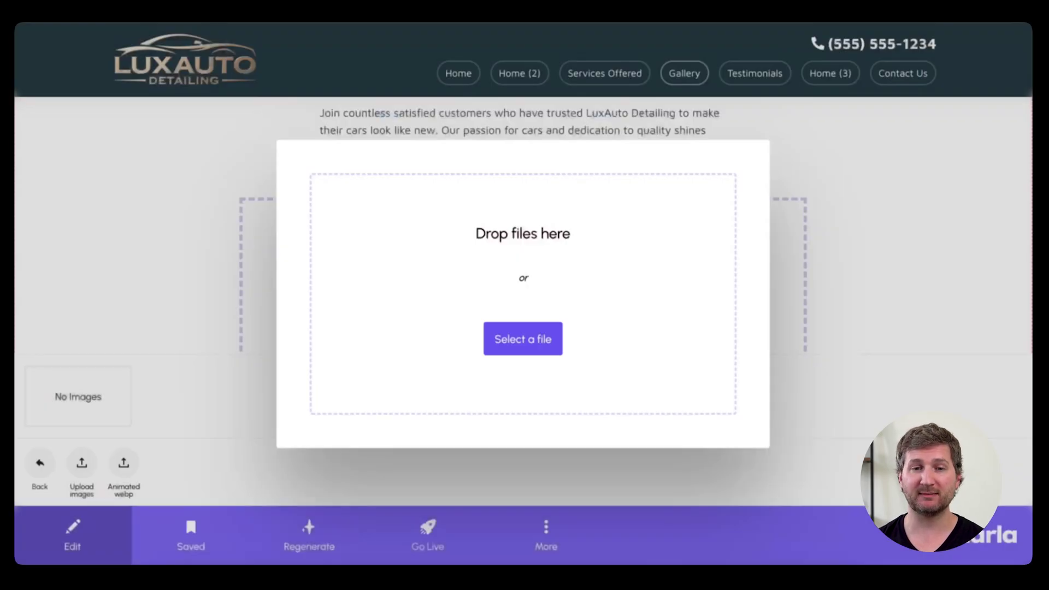
pyautogui.click(884, 474)
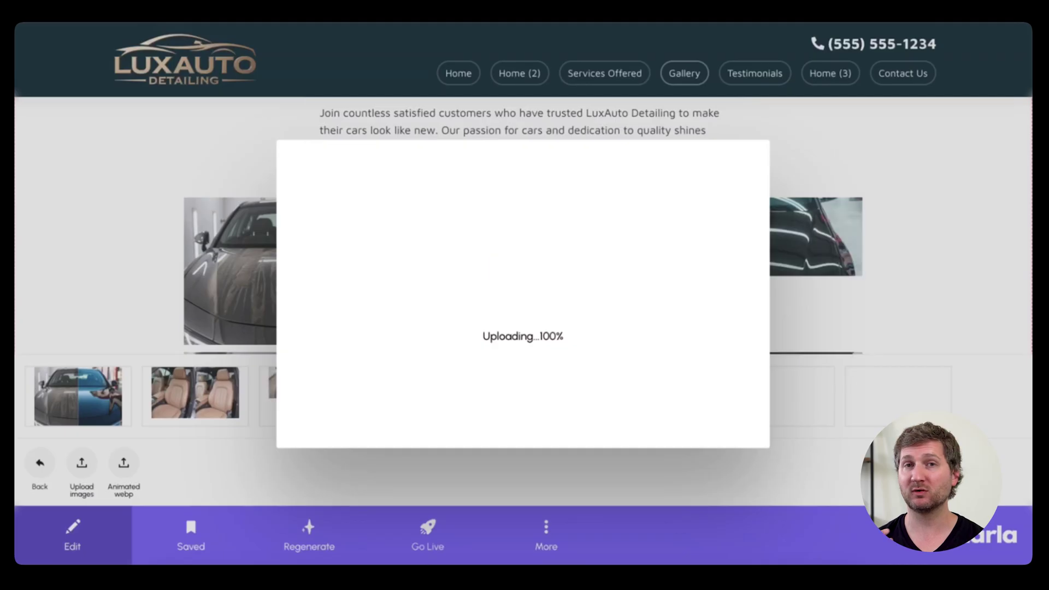
pyautogui.scroll(-2, 867, 297)
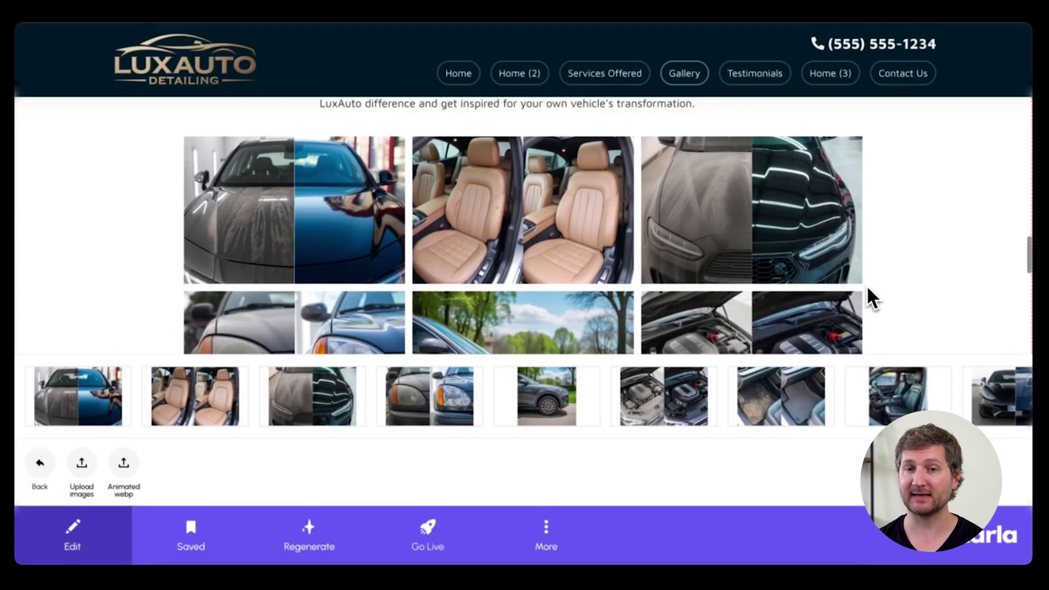
pyautogui.click(40, 464)
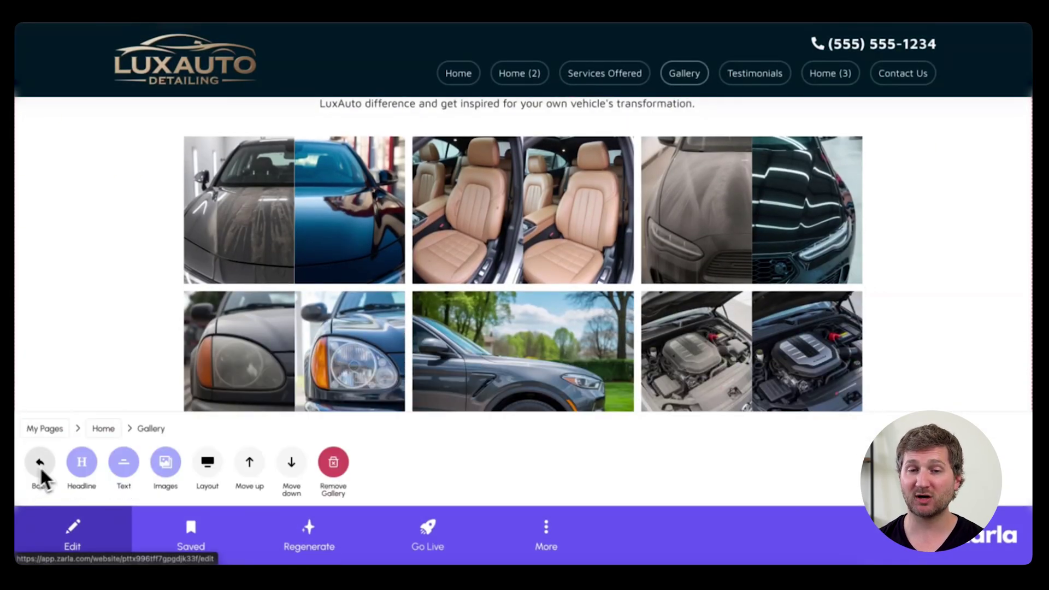
# Step: Switch the before/after gallery to a 2-column layout and preview it on the page
pyautogui.click(205, 467)
pyautogui.click(204, 461)
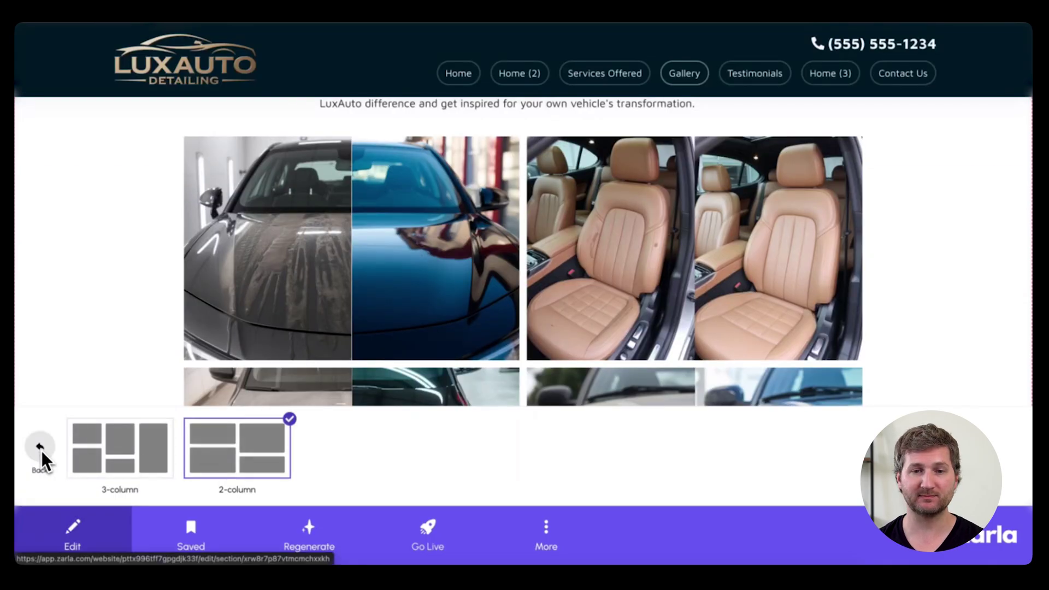
pyautogui.click(41, 451)
pyautogui.click(55, 528)
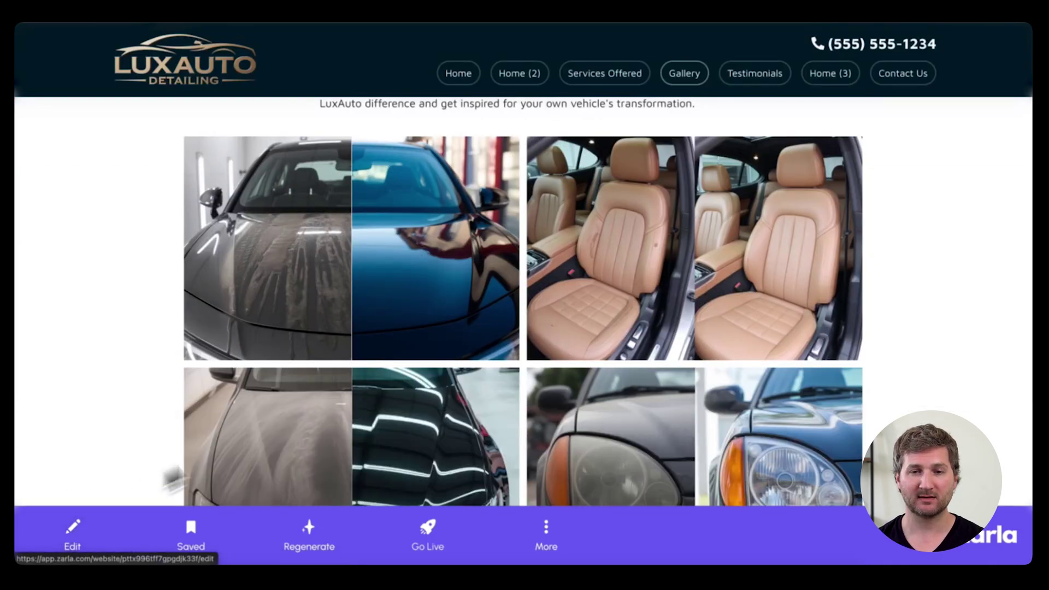
pyautogui.scroll(-3, 929, 322)
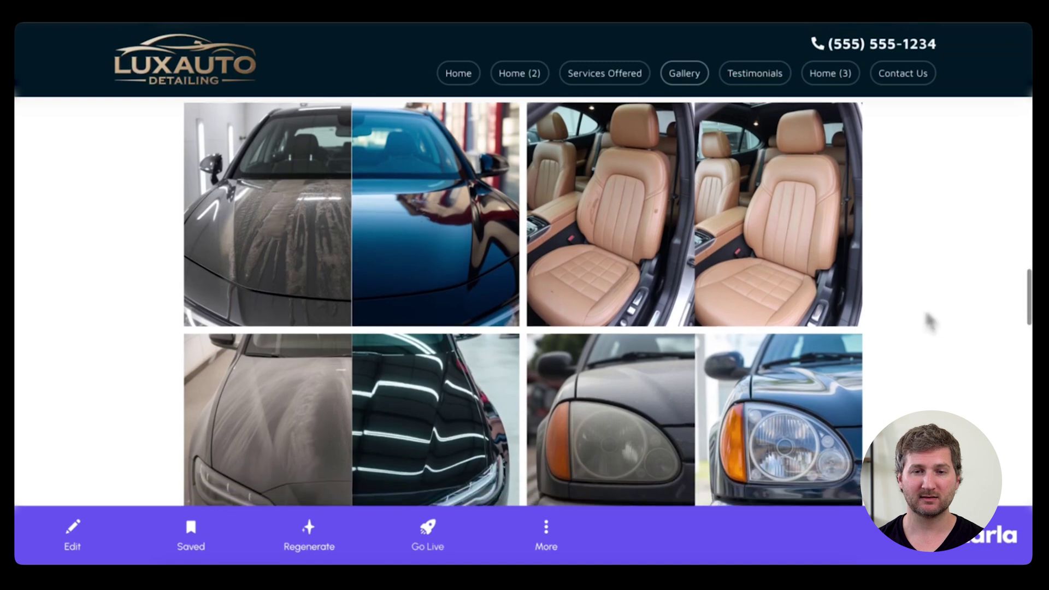
pyautogui.scroll(-3, 523, 301)
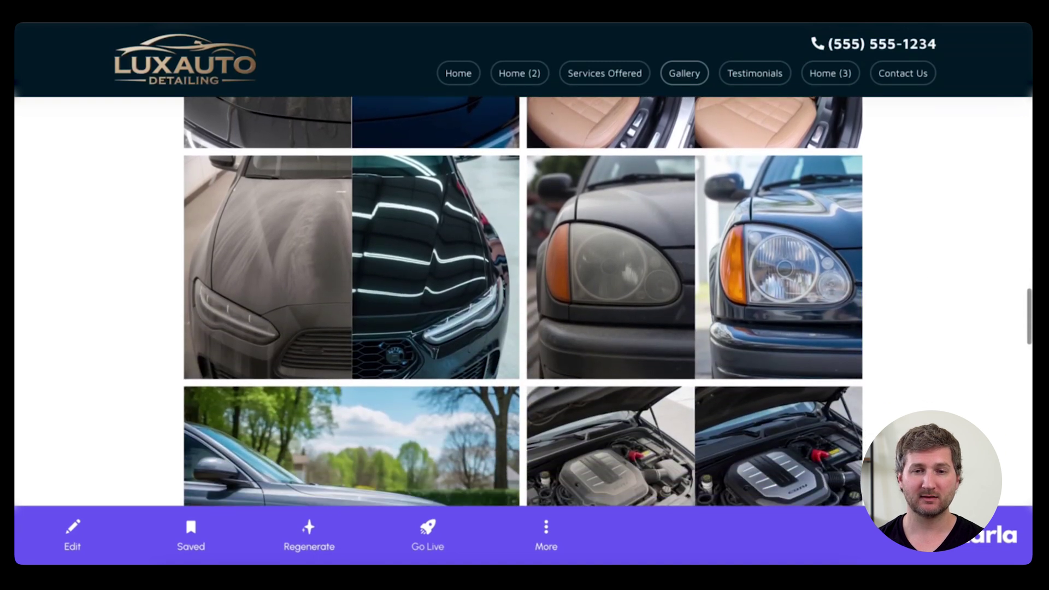
pyautogui.scroll(-3, 523, 302)
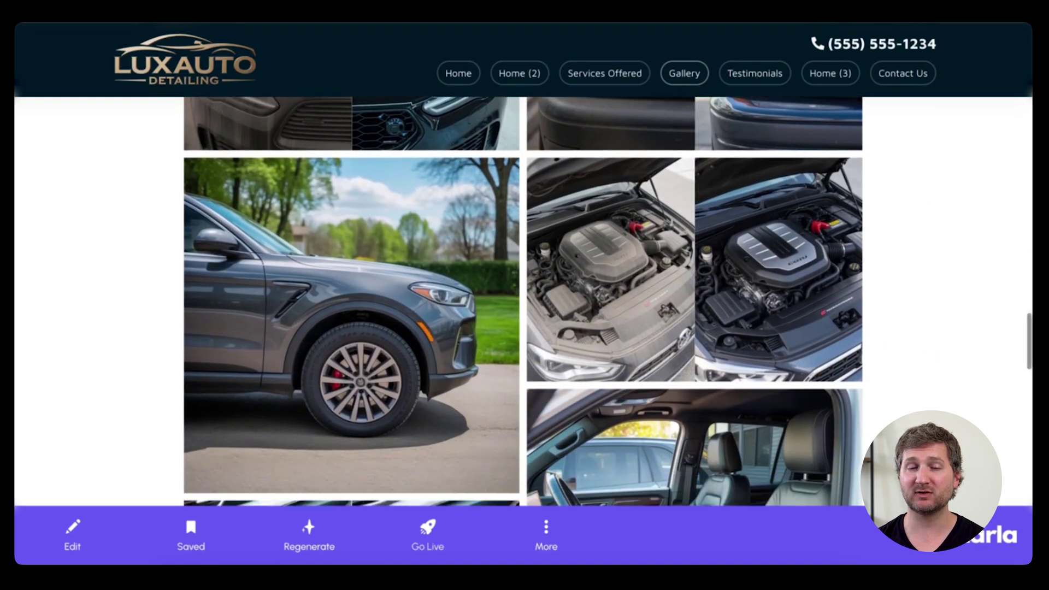
pyautogui.scroll(-4, 523, 301)
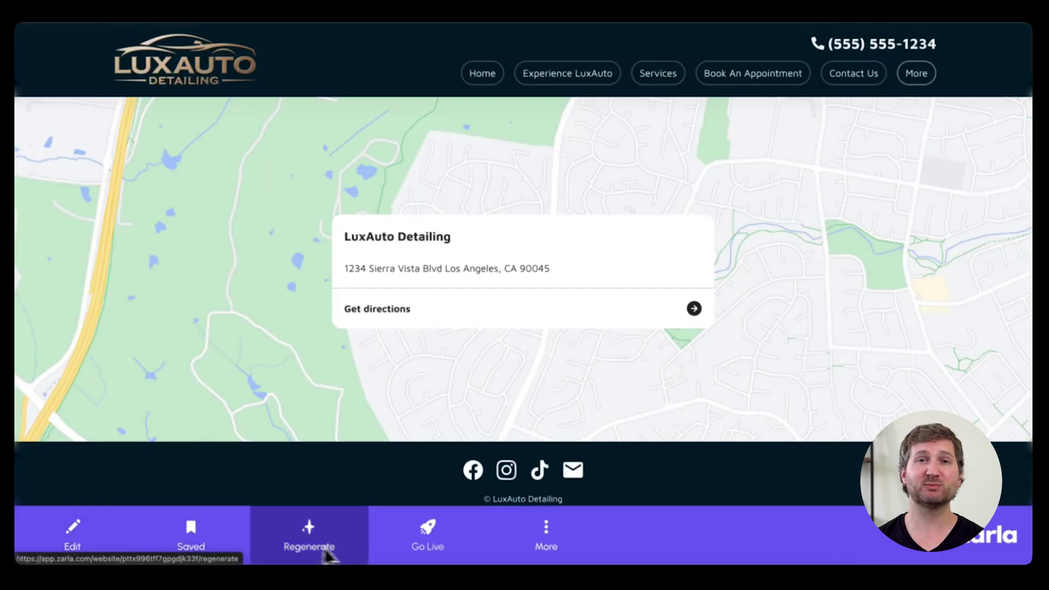
# Step: Start going live and bring up the $9/mo Pro Plan upgrade offer
pyautogui.click(421, 539)
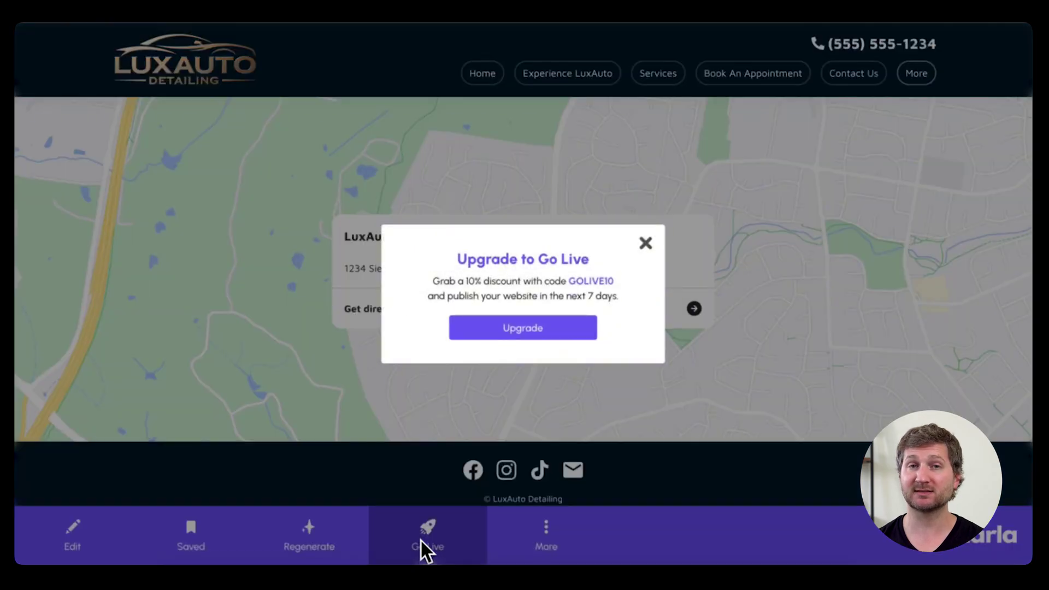
pyautogui.click(499, 330)
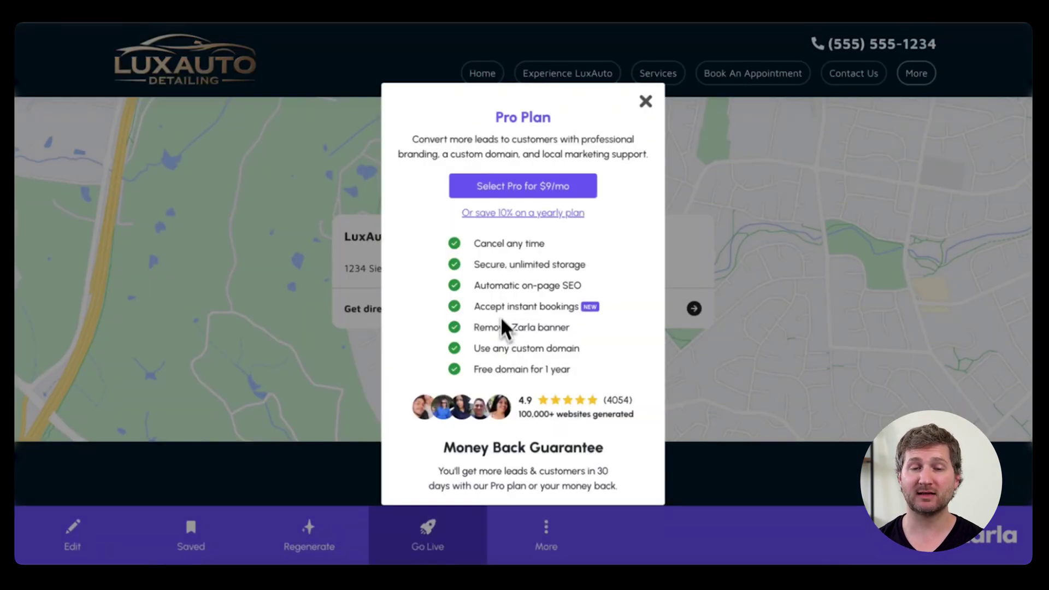